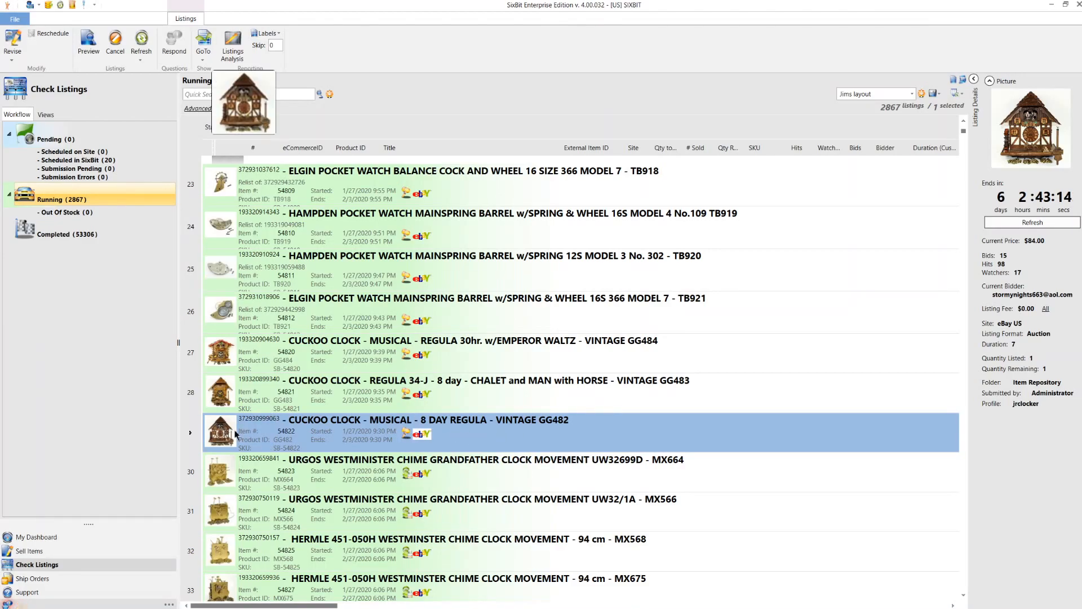
- Show the previously listed items for sale and select the vintage ladies Swiss 17J gold tone pendant necklace watch X530
mouse_move(1018, 127)
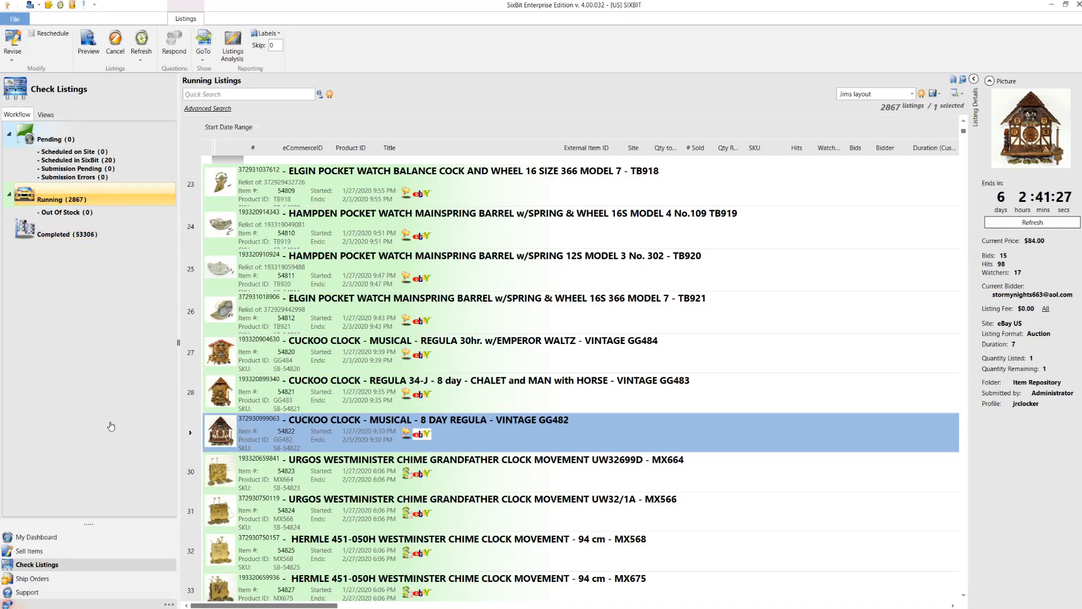
left_click(33, 551)
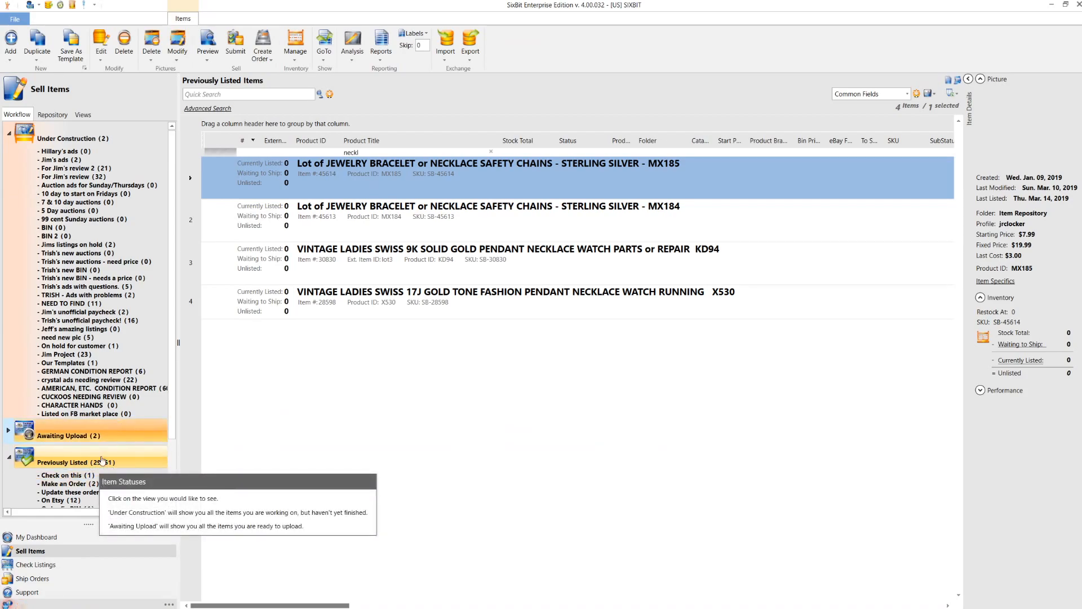
mouse_move(170, 400)
left_mouse_down()
mouse_move(171, 410)
mouse_move(168, 391)
left_mouse_up()
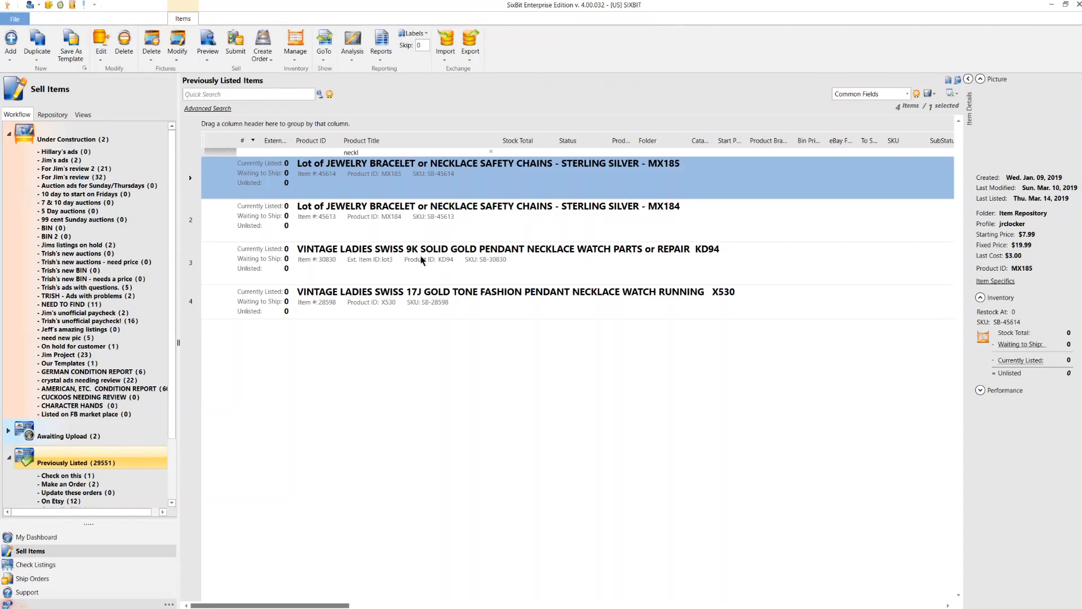
left_click(570, 279)
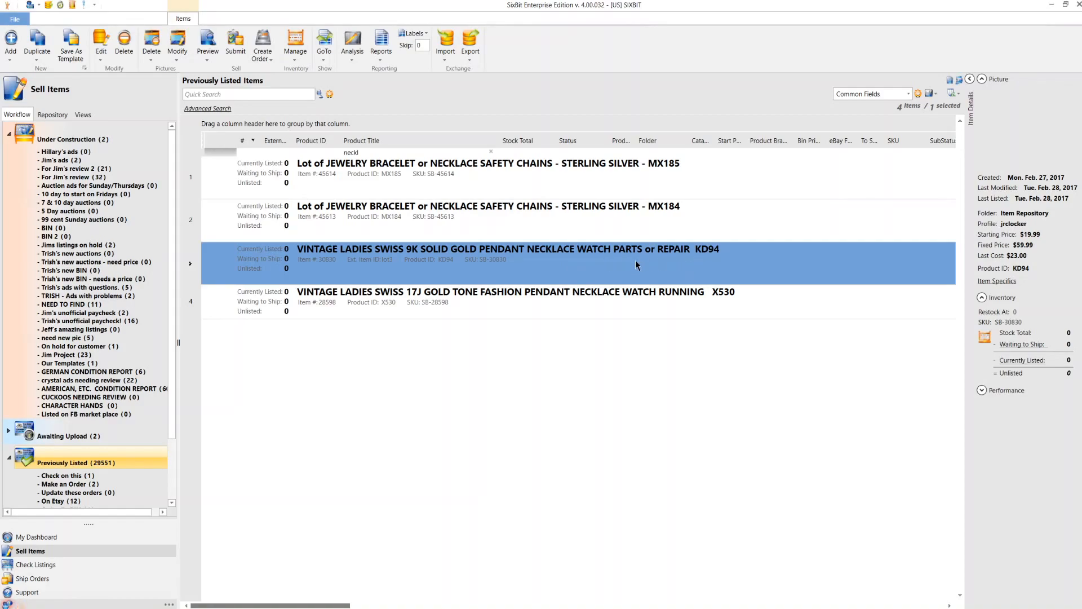
left_click(552, 314)
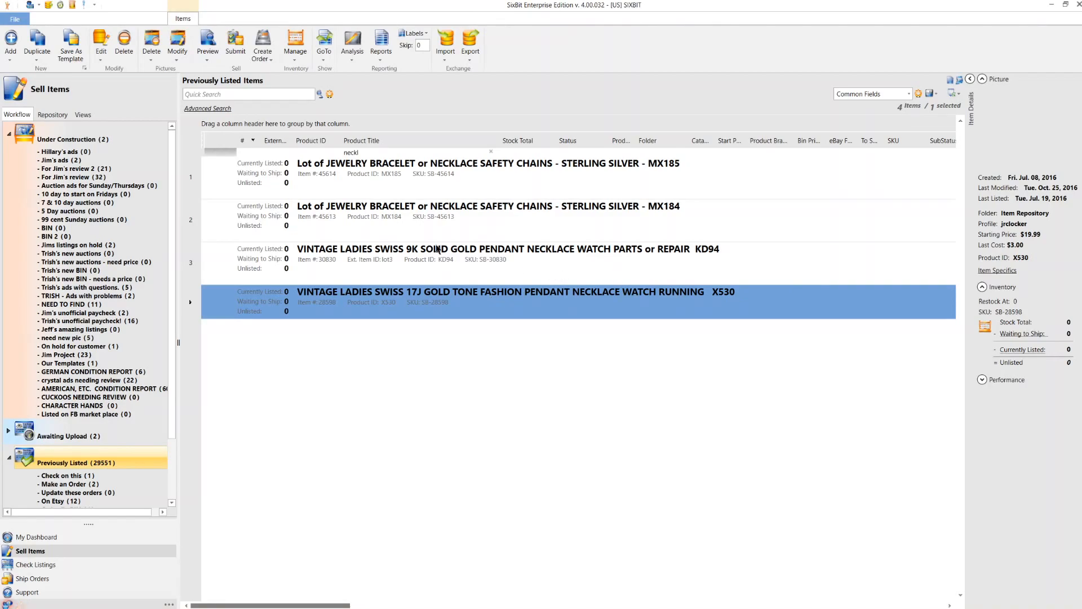
left_click(37, 55)
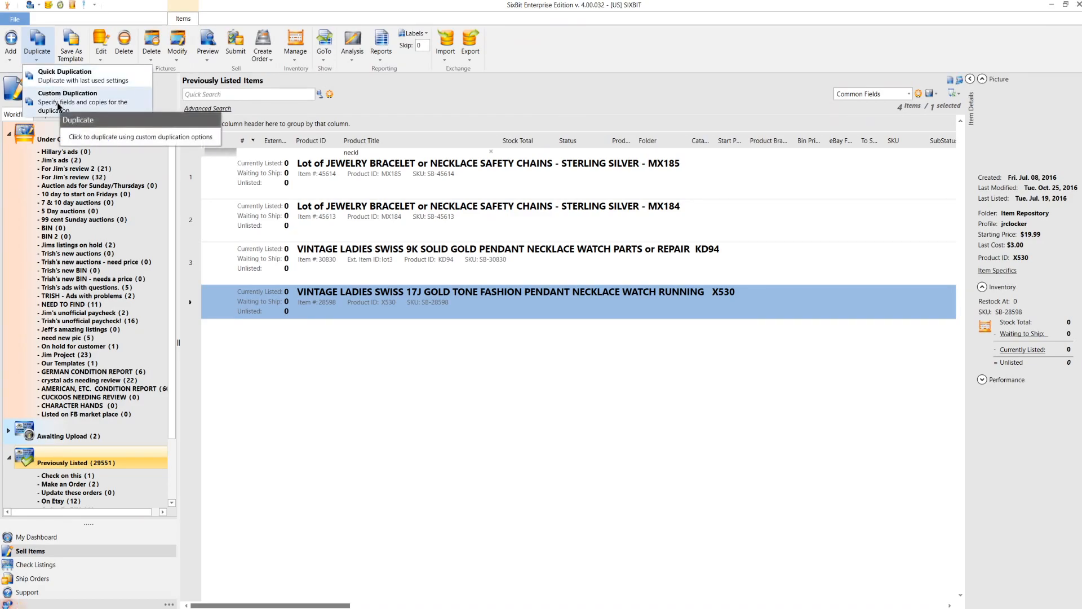
left_click(59, 105)
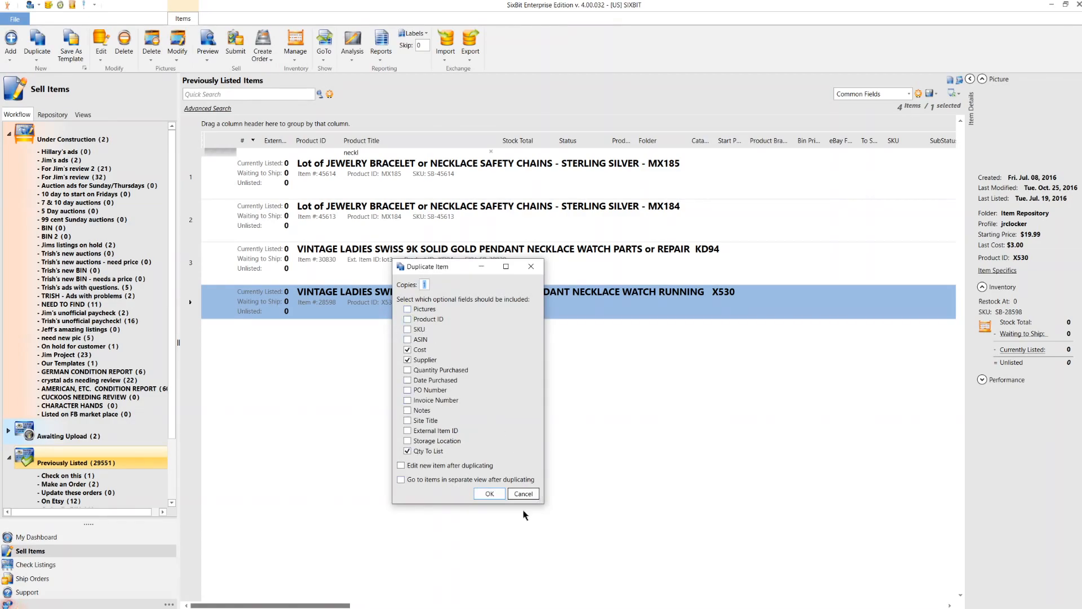
left_click(489, 493)
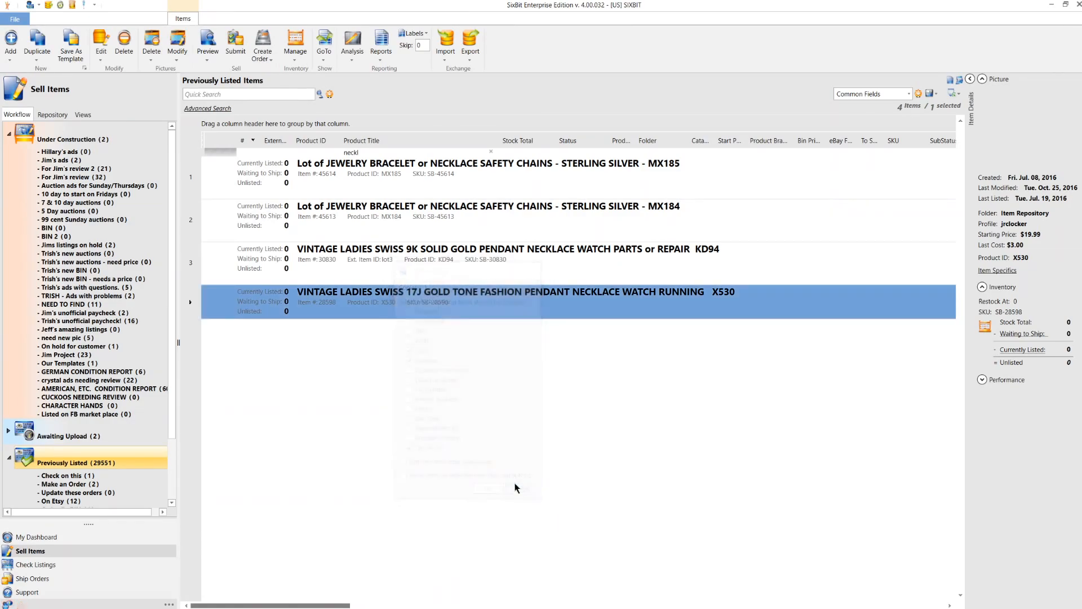
- Duplicate the X530 necklace watch using Quick Duplication and open the copy from the Under Construction items for editing
left_click(38, 58)
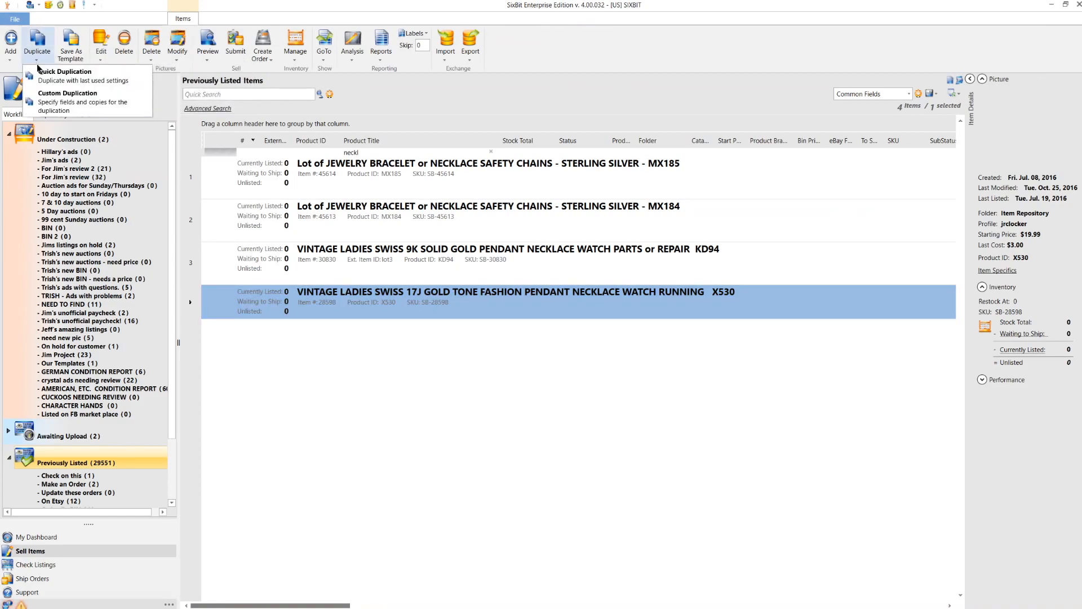
left_click(64, 82)
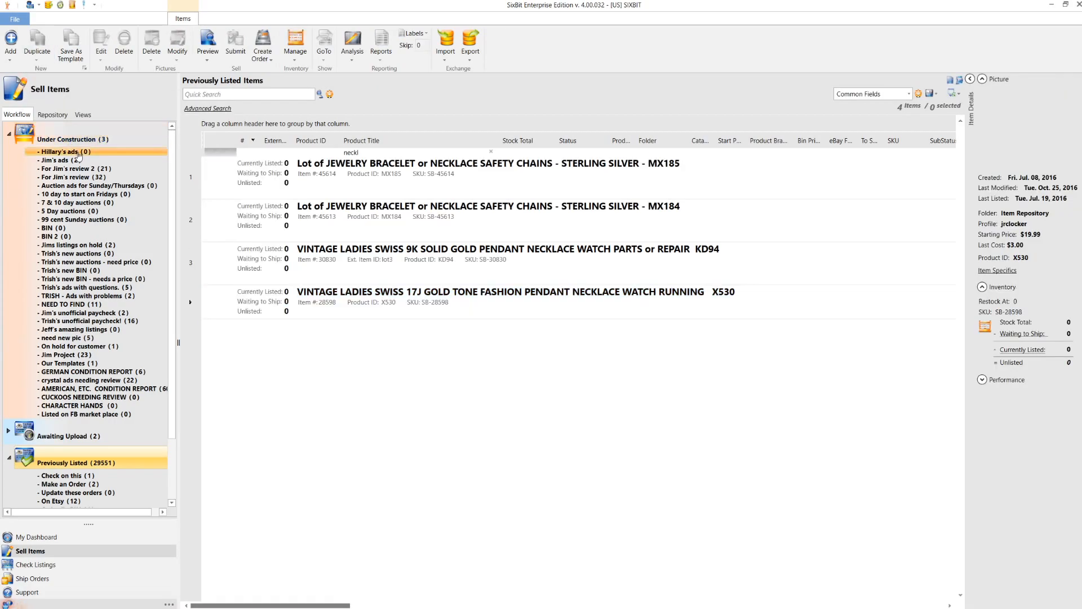
left_click(89, 141)
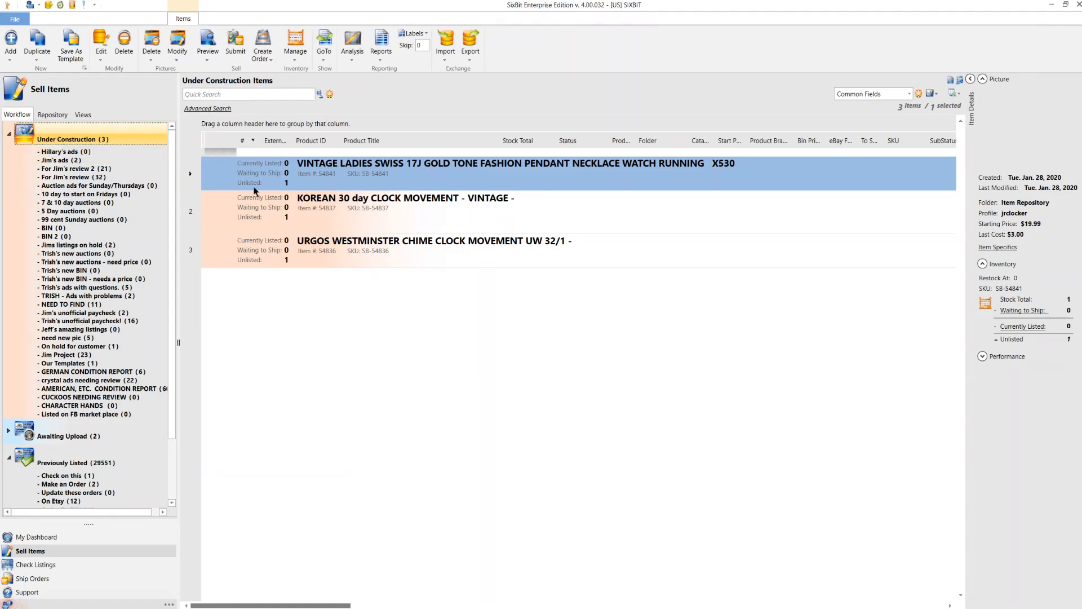
left_click(569, 179)
double_click(564, 181)
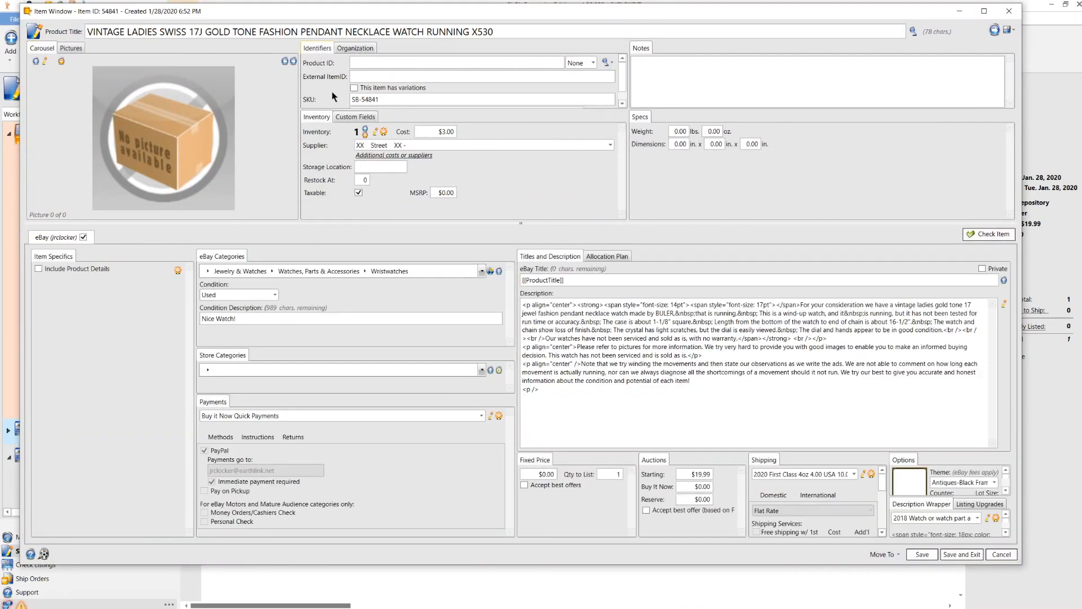
- Replace X530 at the end of the product title with GG and set the Product ID to GG
double_click(473, 32)
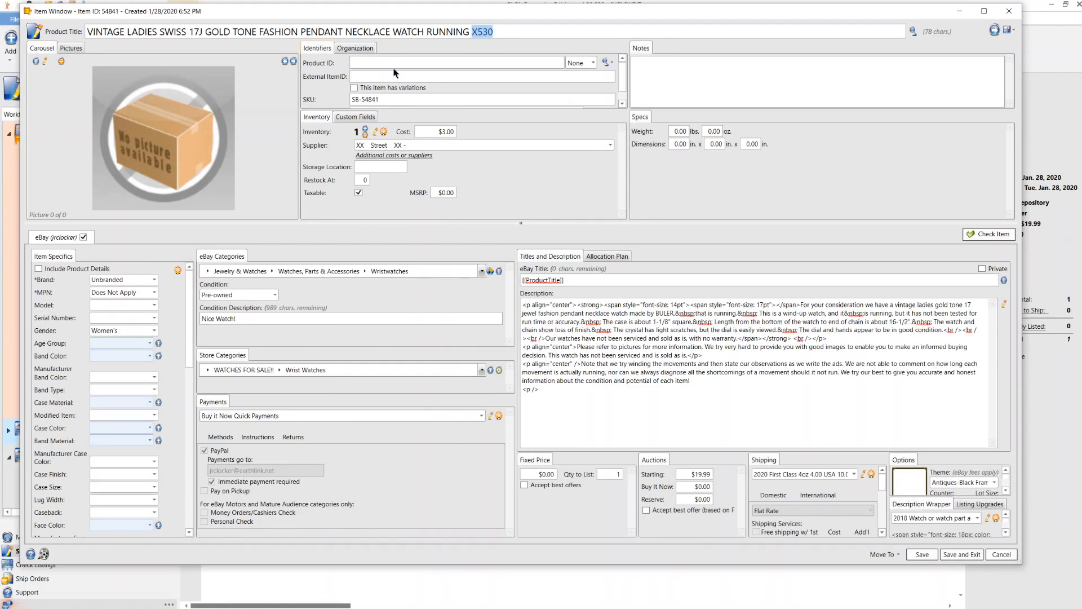
type("GG")
left_click(397, 63)
type("GG")
- Set the item's cost to $1.00 and choose the supplier with code GG
left_click_drag(445, 131, 428, 151)
type("$1")
left_click(412, 148)
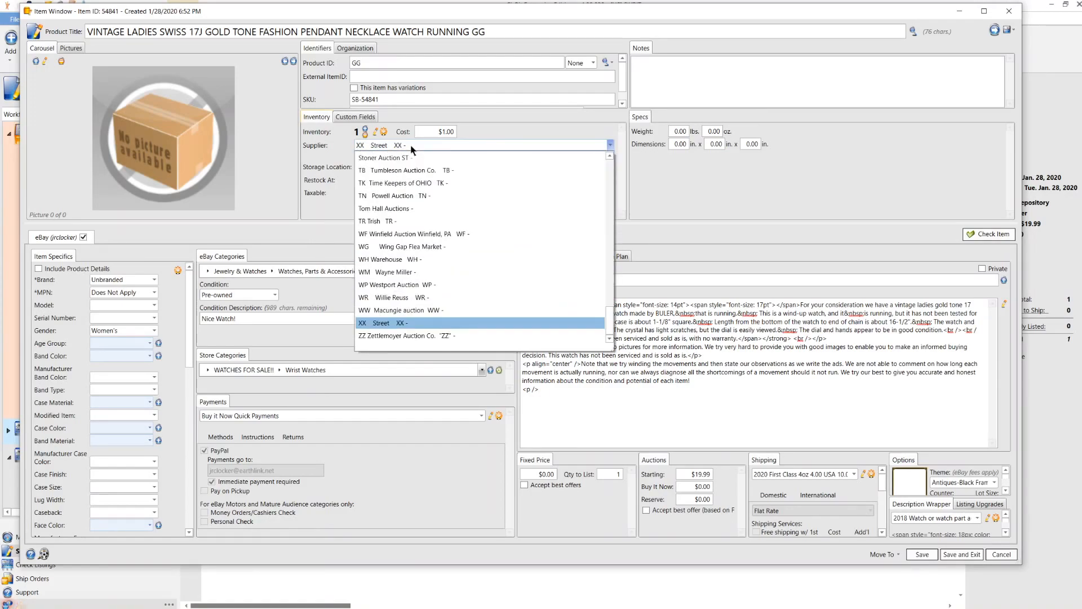
key("g")
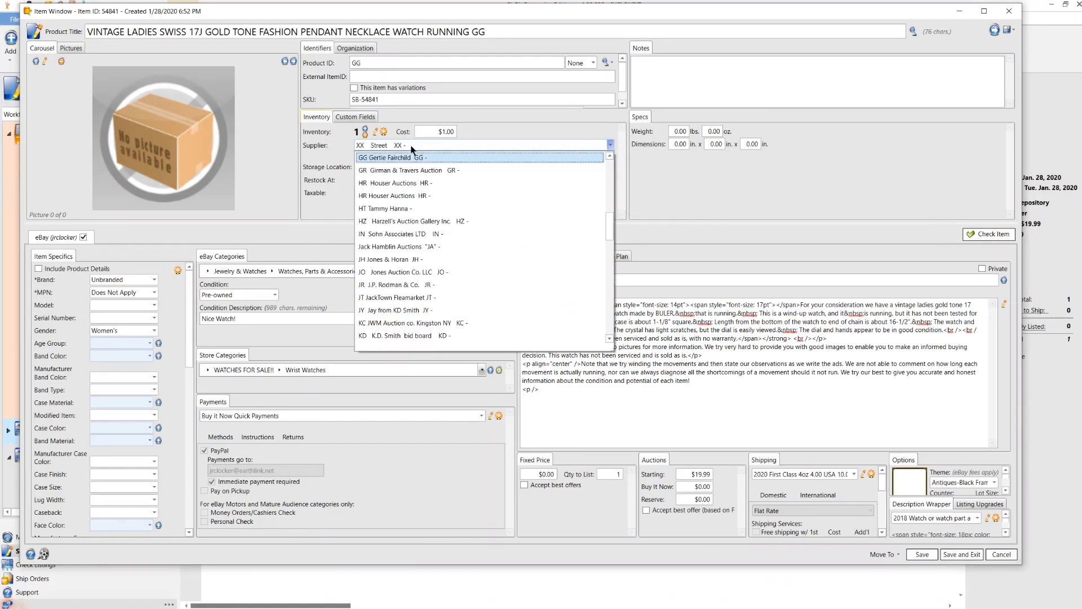
left_click(413, 158)
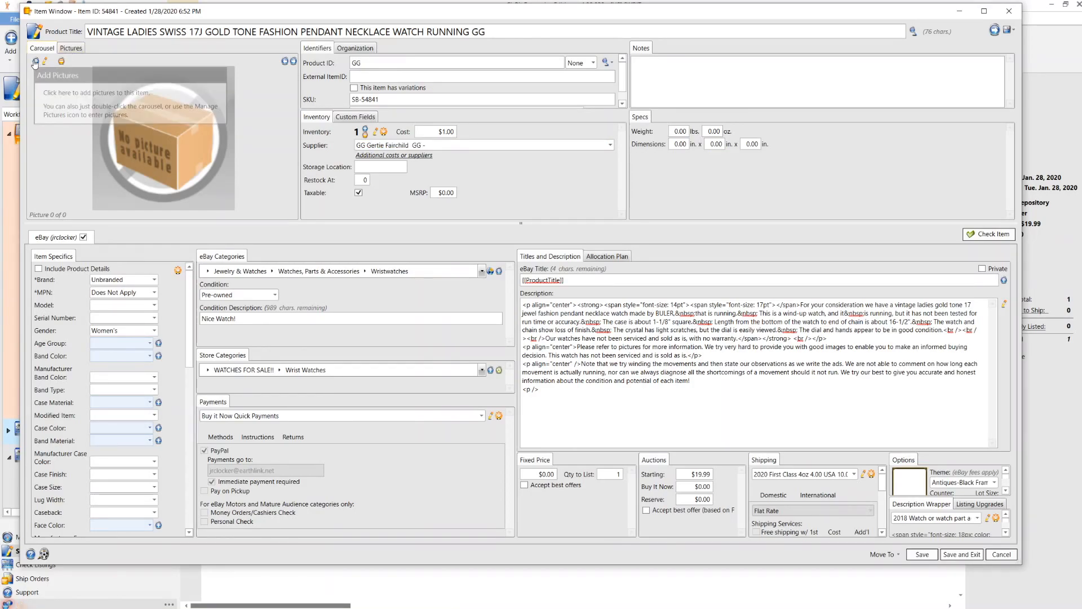
left_click(35, 62)
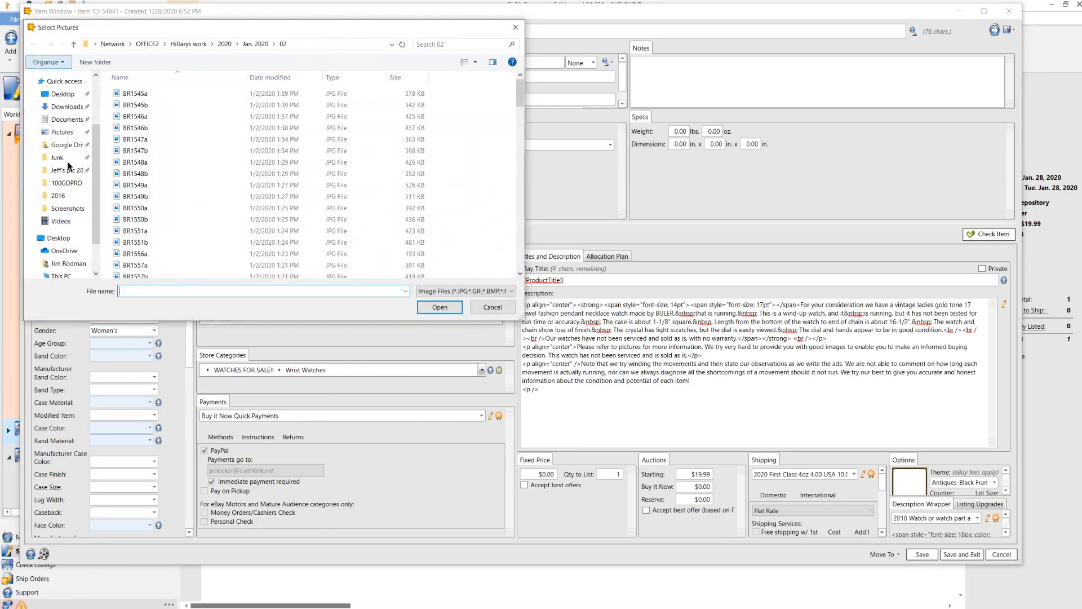
scroll(89, 184, "down", 3)
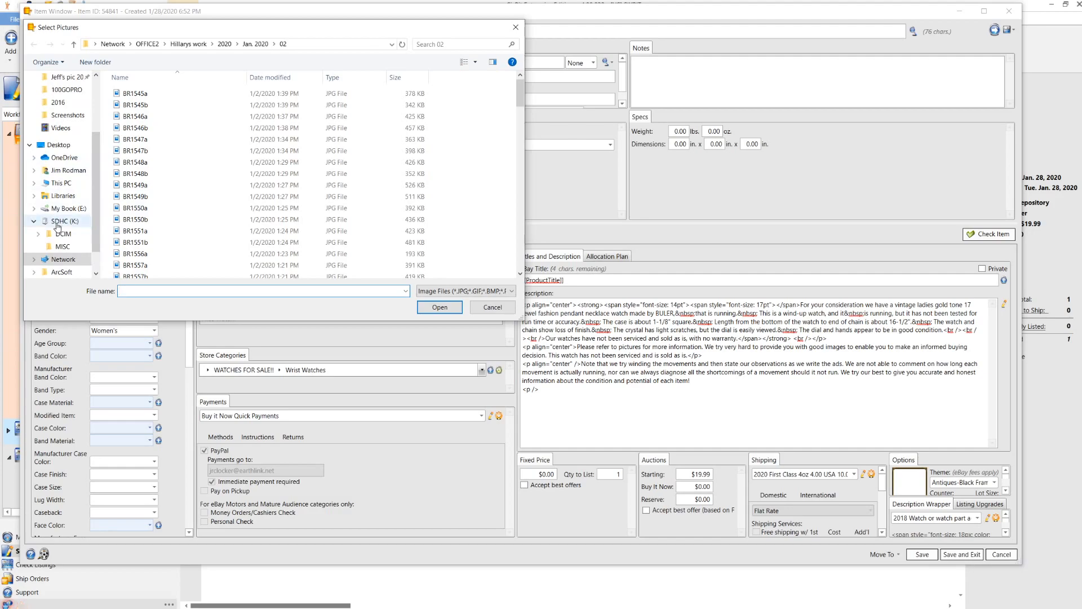
left_click(61, 233)
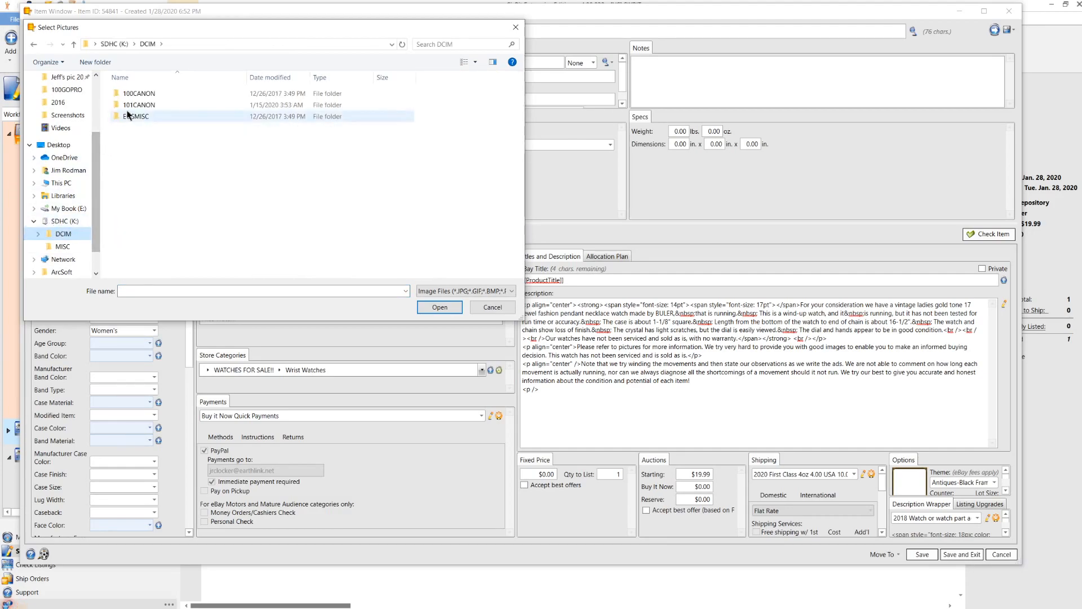
double_click(129, 107)
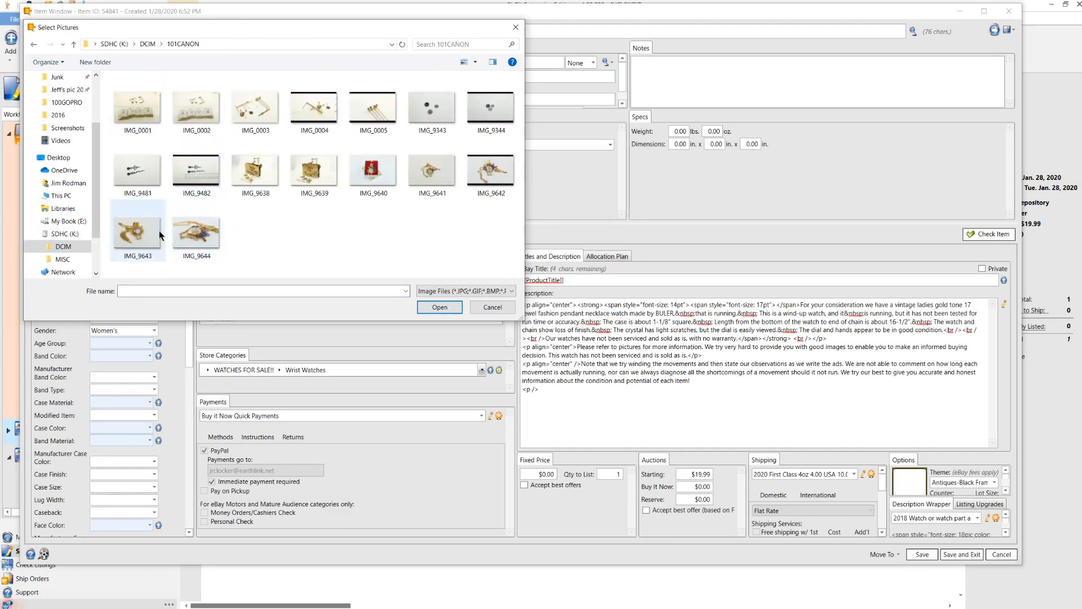
left_click(370, 174)
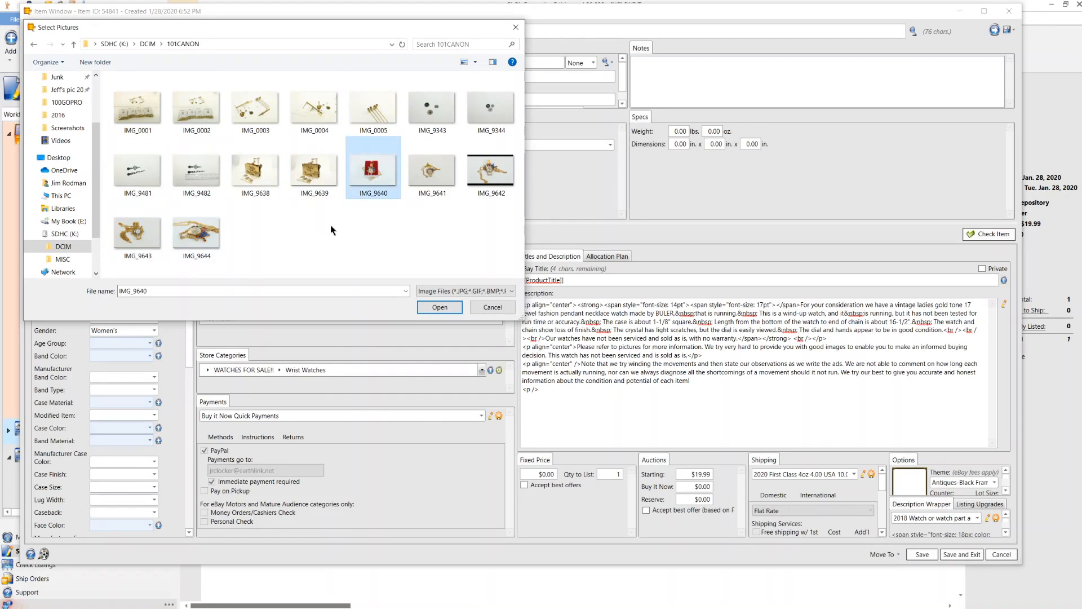
left_click(191, 237, "shift")
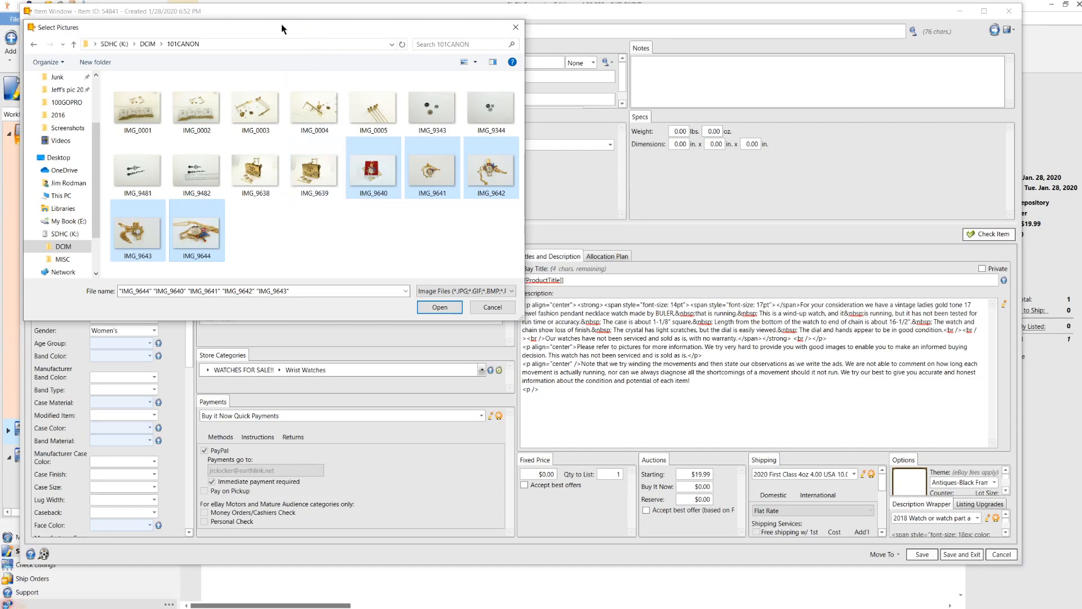
left_click_drag(271, 35, 459, 67)
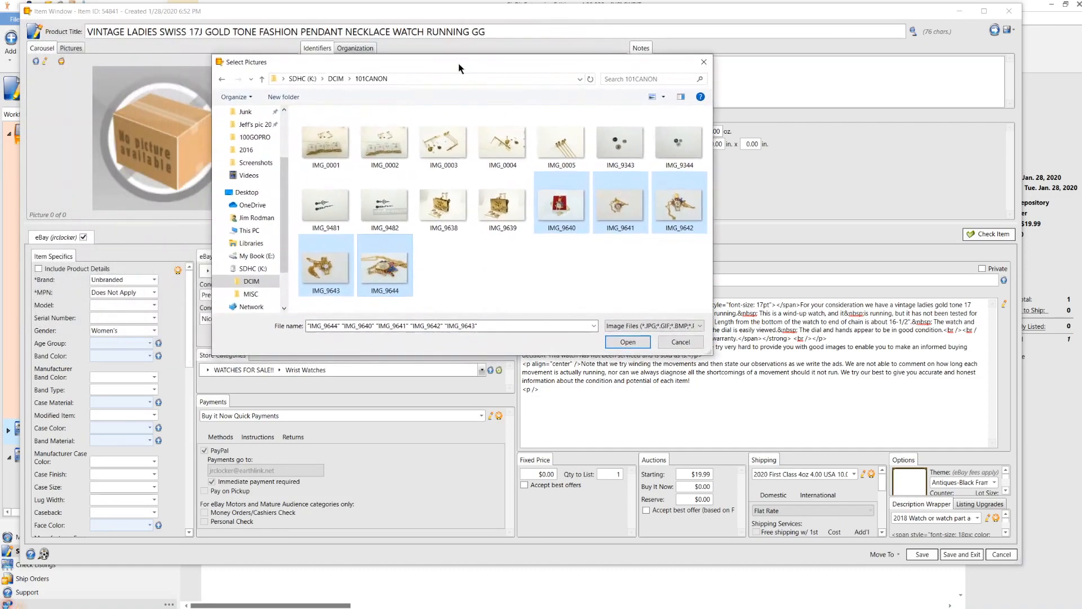
left_click(678, 342)
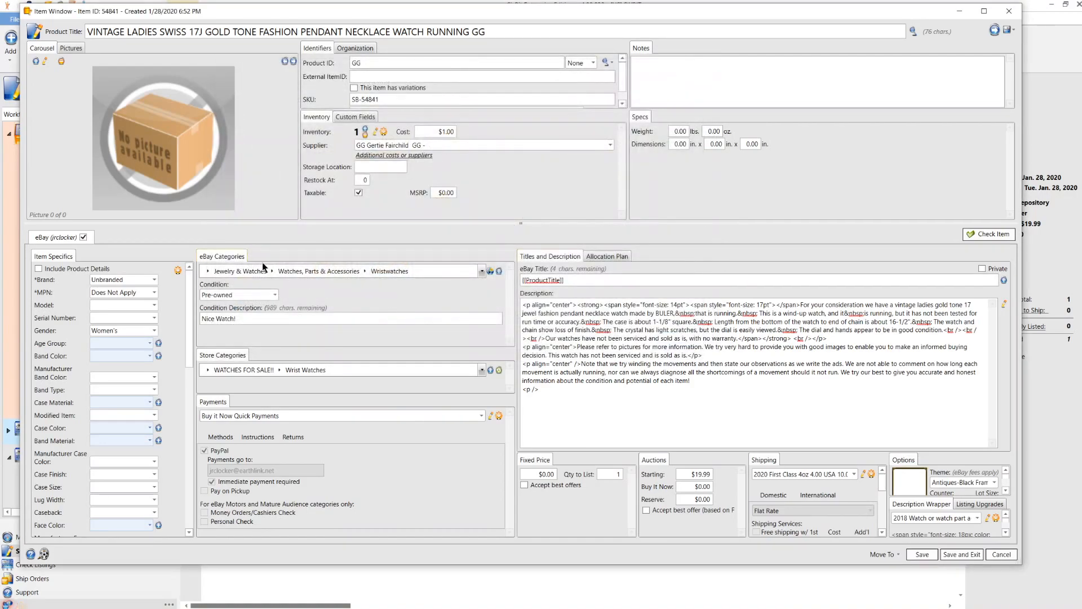
- Add pictures IMG_9640 through IMG_9644 from the SDHC (K:) DCIM\101CANON folder to the item and display the first one
left_click(34, 64)
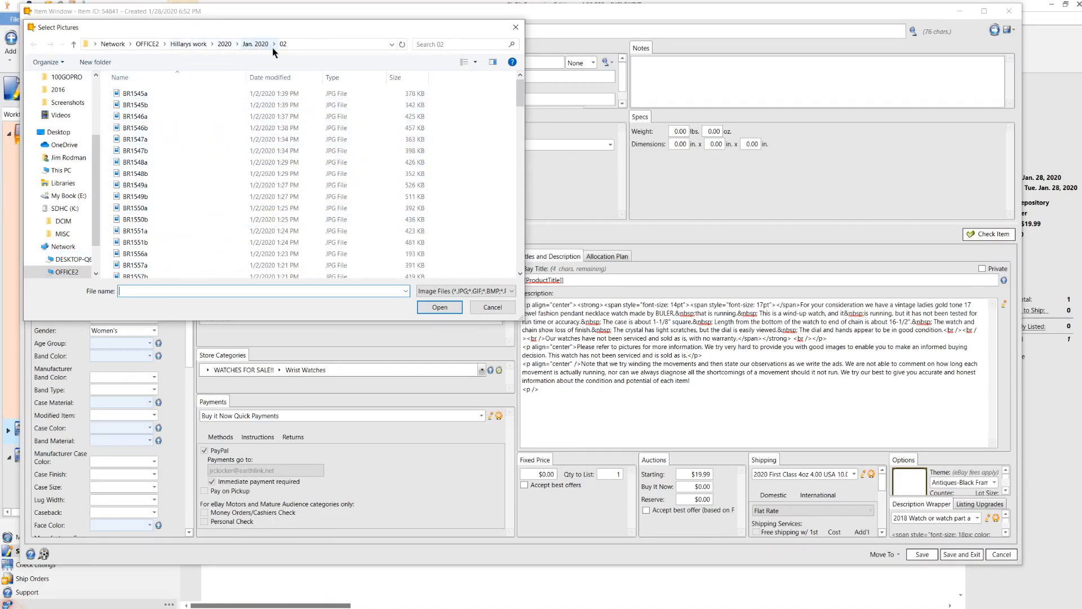
left_click(62, 224)
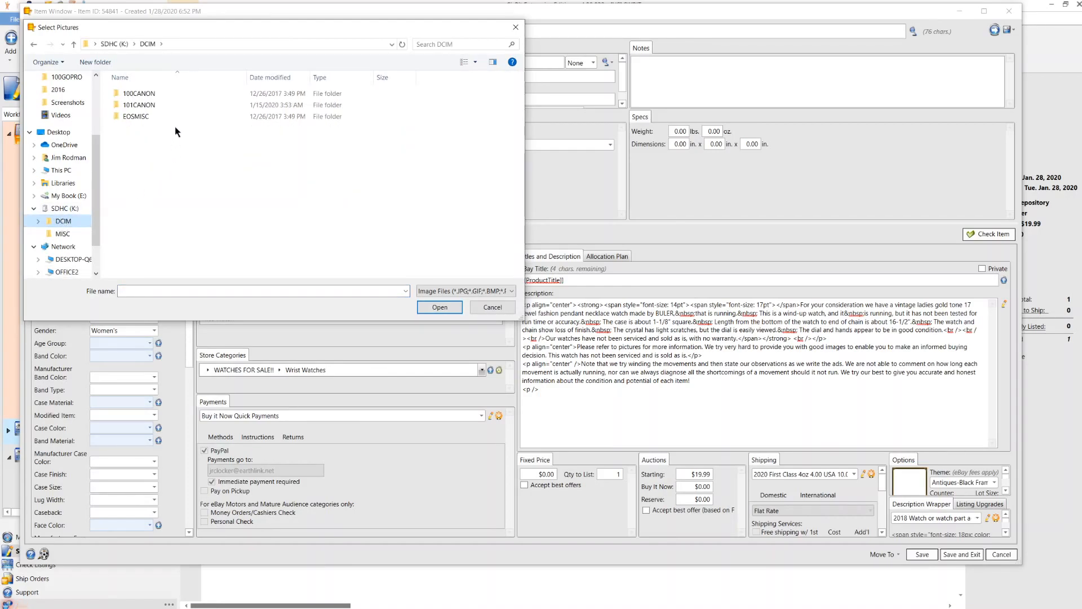
double_click(141, 106)
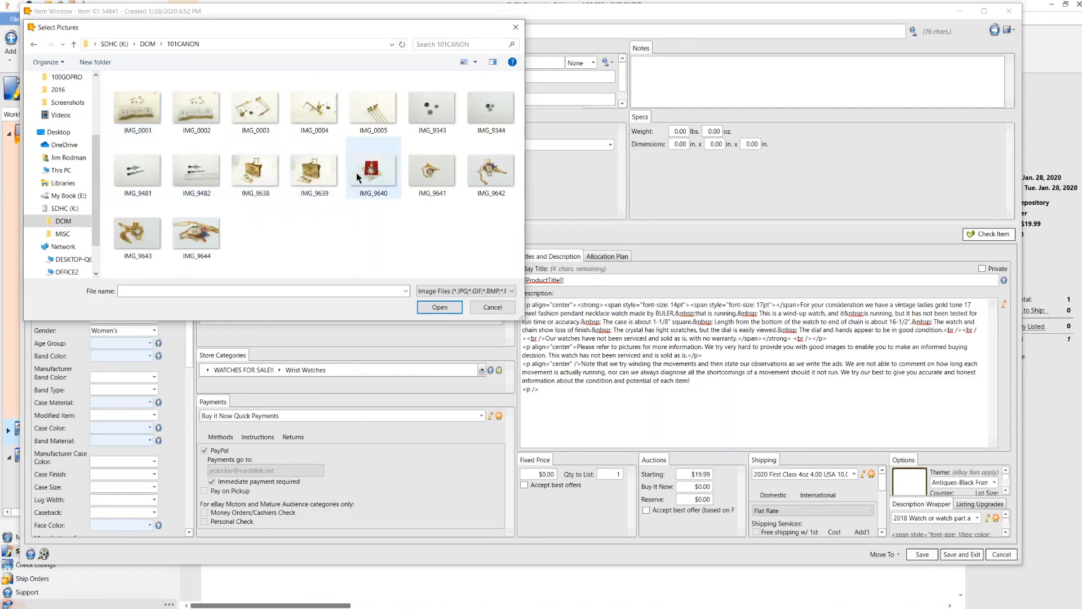
left_click(372, 176)
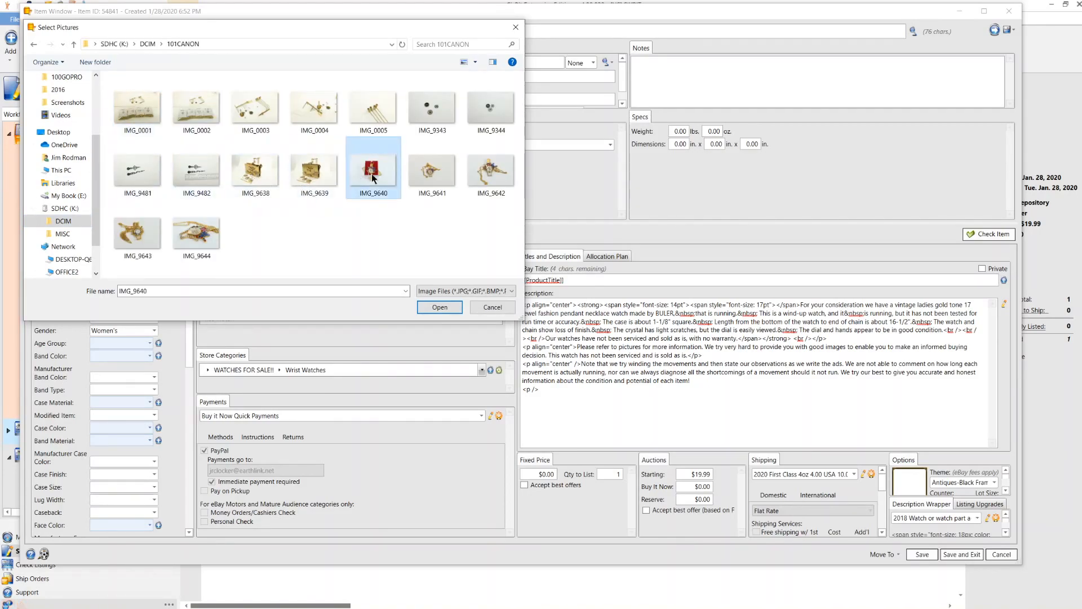
left_click(202, 236, "shift")
left_click(440, 307)
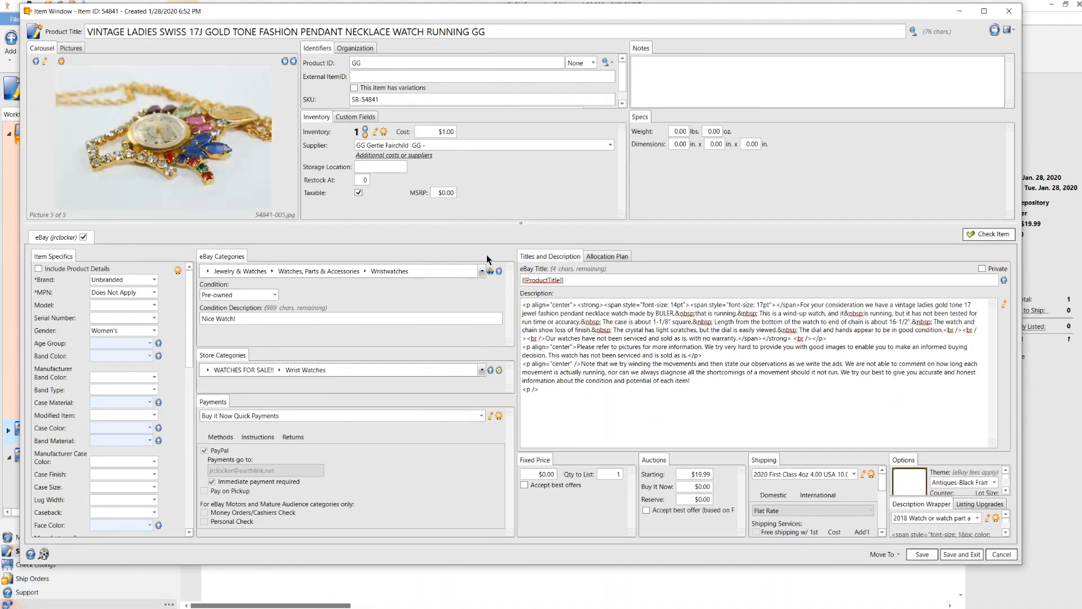
left_click(292, 62)
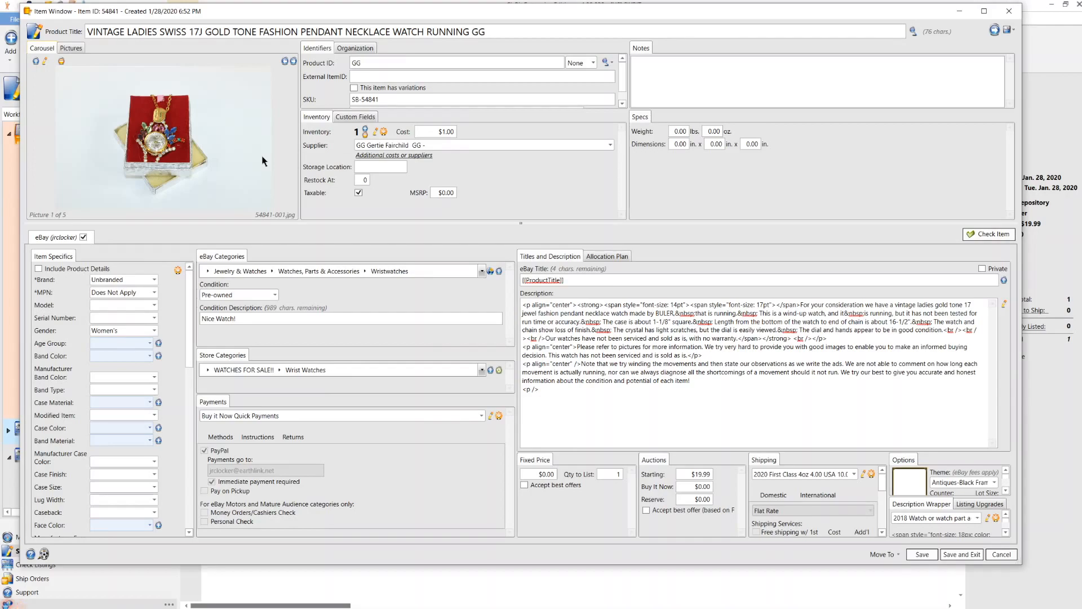
- Set the listing theme to <None> and the description wrapper to "2018 Watch or watch part ad."
left_click(959, 485)
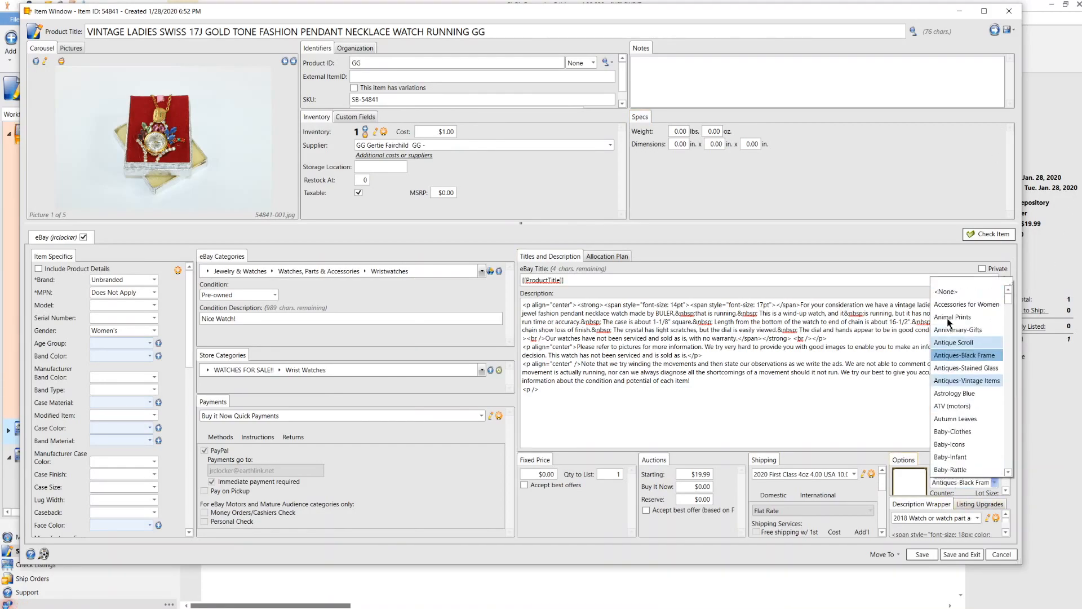
left_click(950, 291)
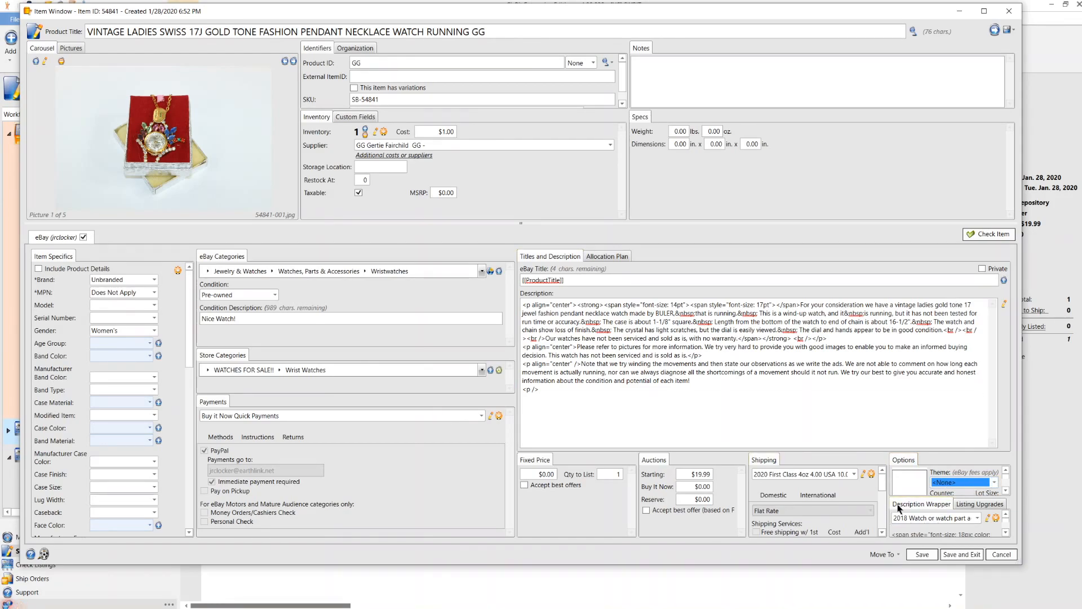
left_click(938, 522)
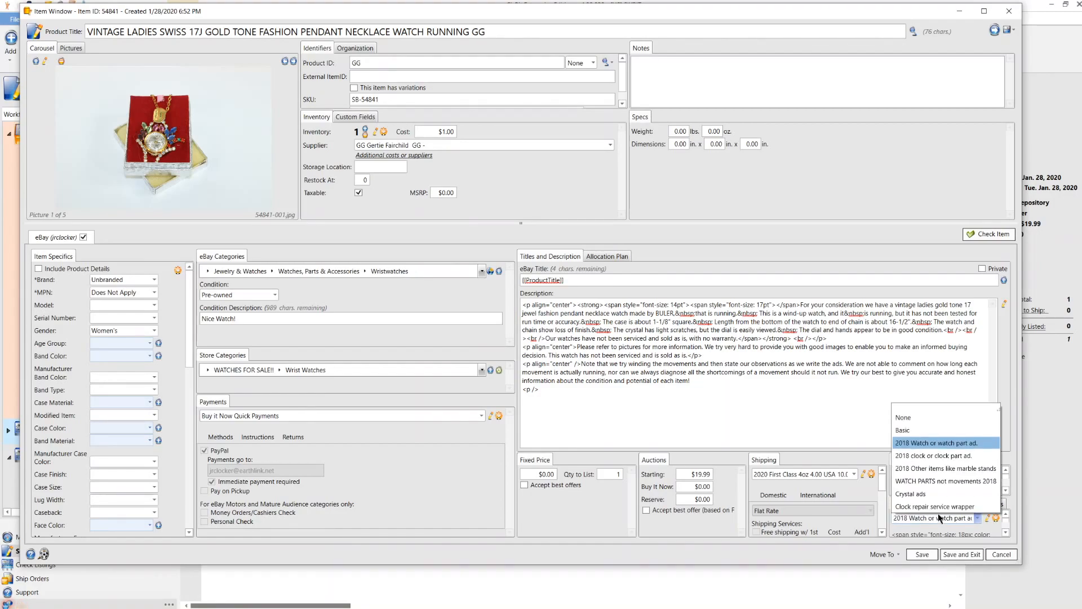
left_click(942, 443)
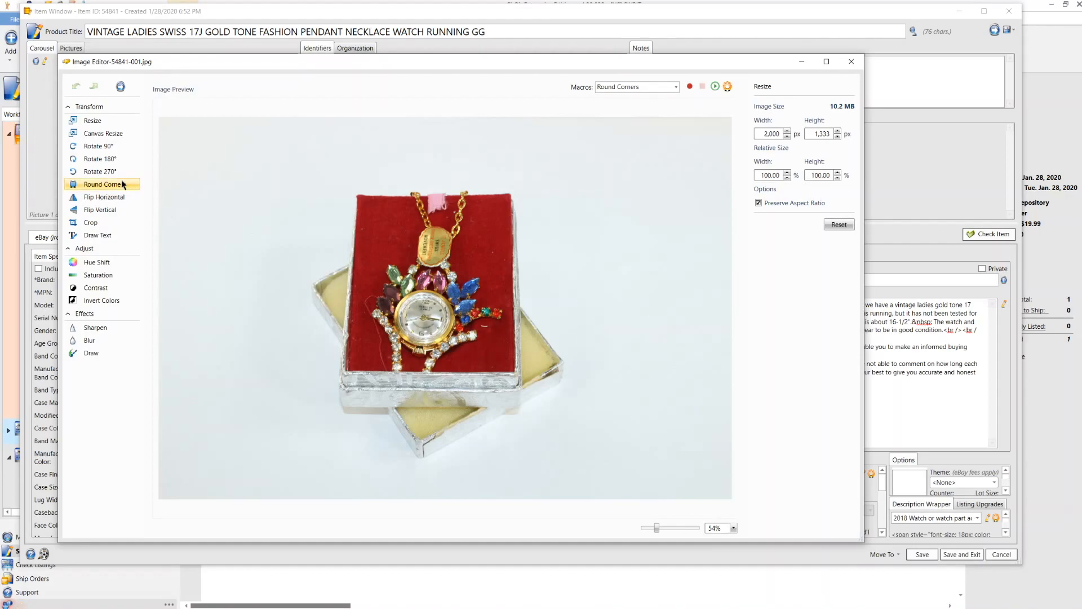
- Crop the first picture around the watch box to about 976 × 999 px and set its width to 2000 px
left_click(95, 225)
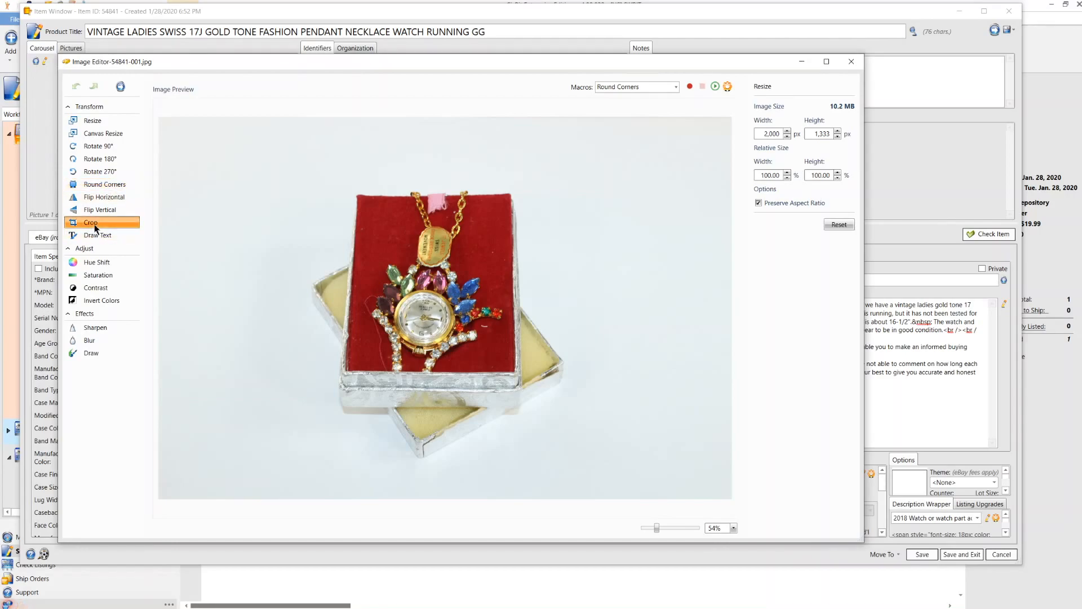
left_click_drag(270, 263, 362, 265)
left_click_drag(744, 305, 648, 309)
left_click_drag(502, 143, 504, 164)
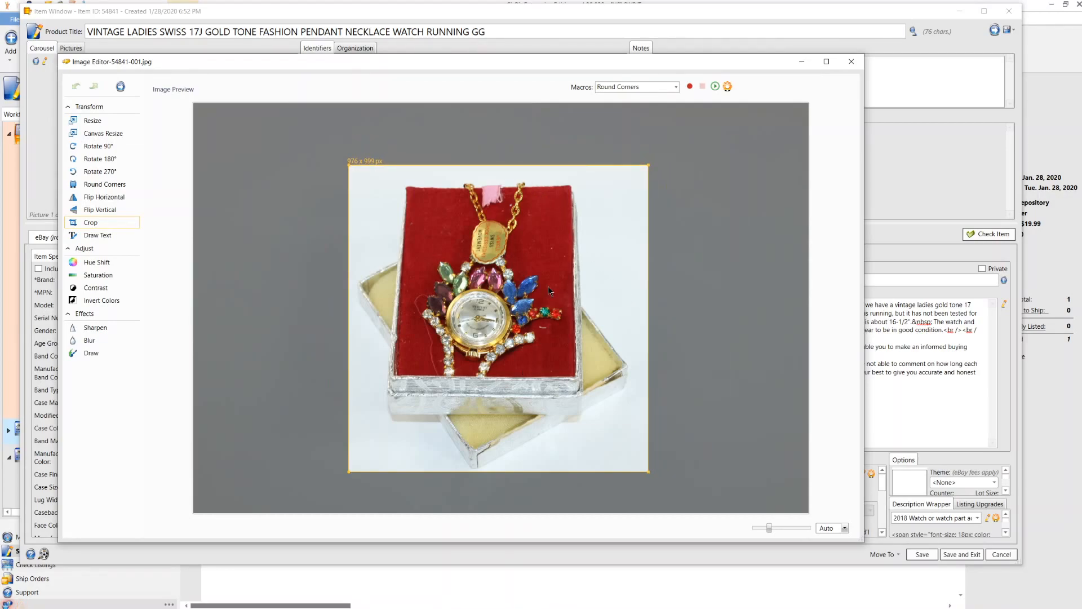
left_click(92, 124)
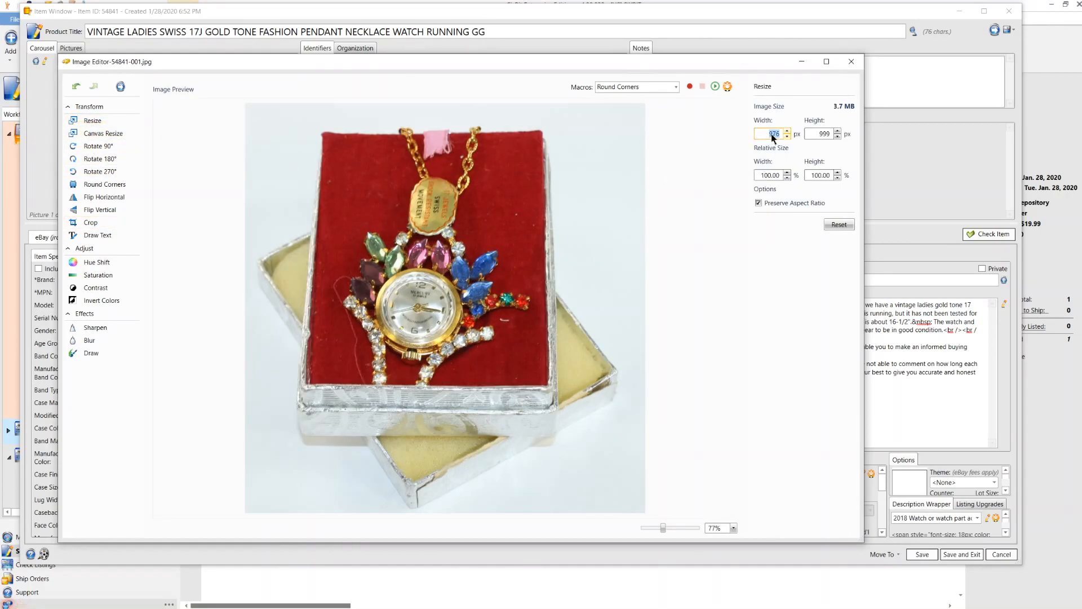
type("2000")
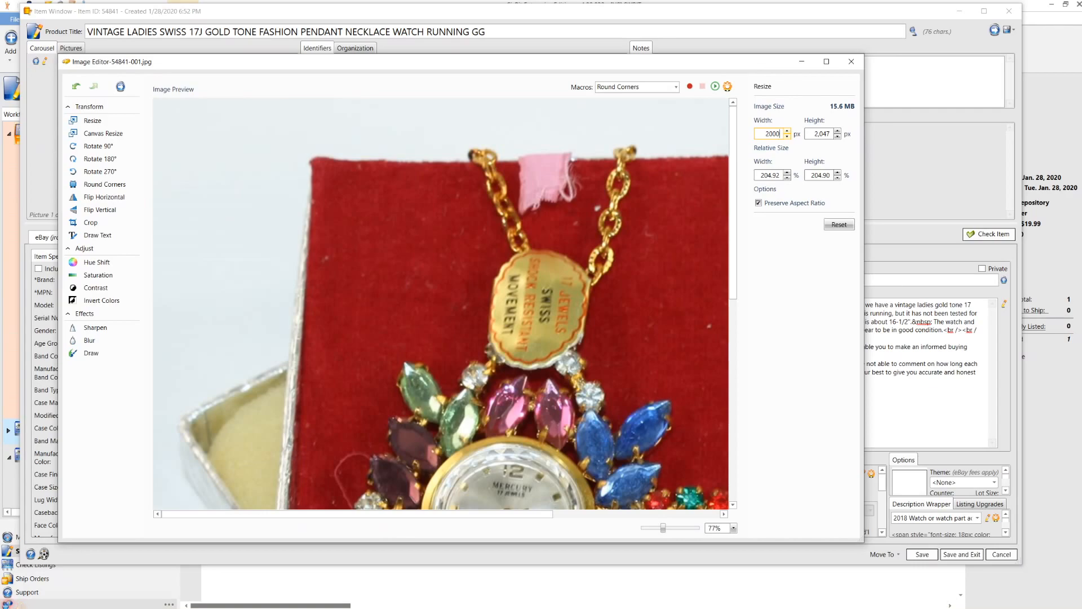
left_click(120, 87)
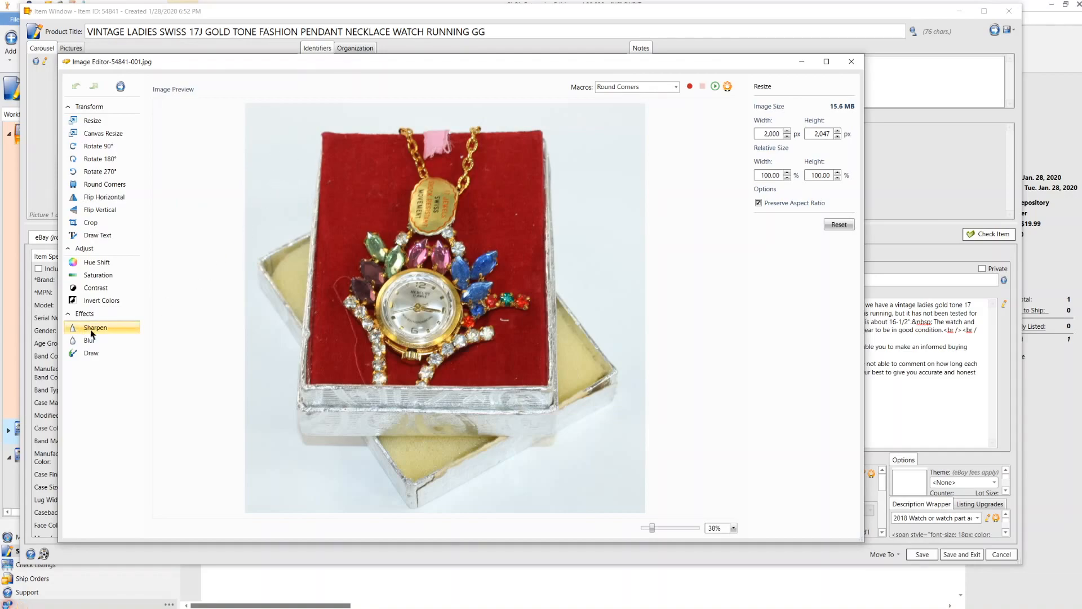
- Brighten the first picture slightly so its background turns whiter, and continue to the second picture
left_click(86, 287)
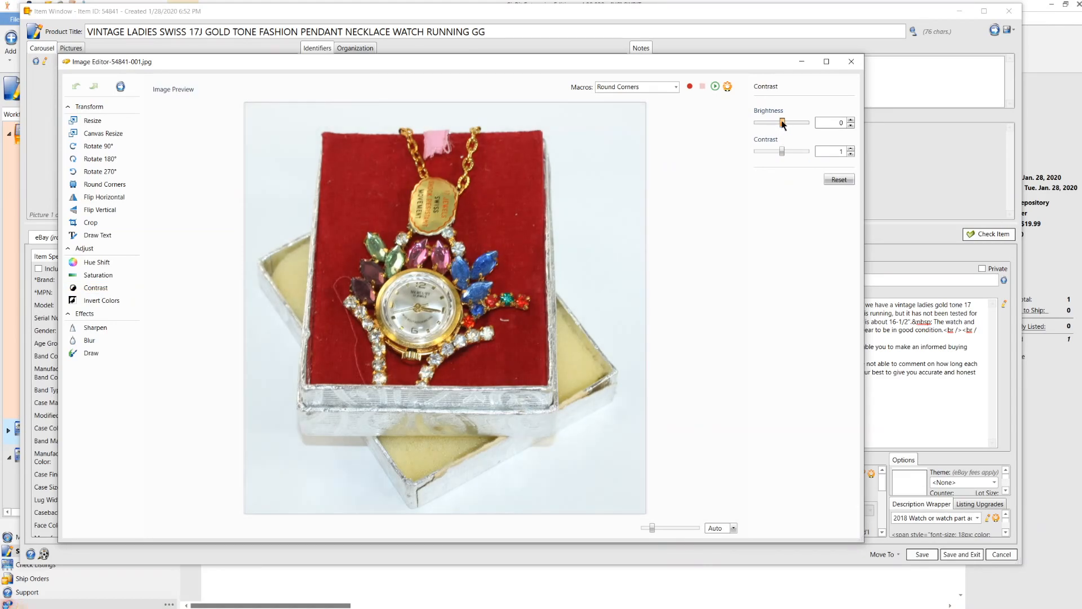
left_click_drag(783, 124, 784, 125)
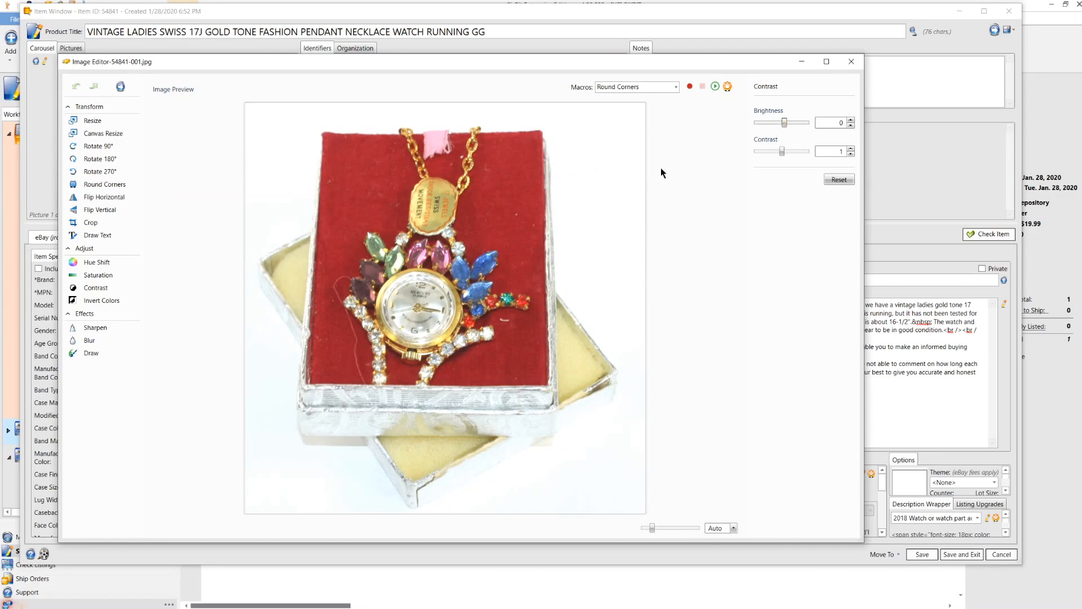
left_click(120, 87)
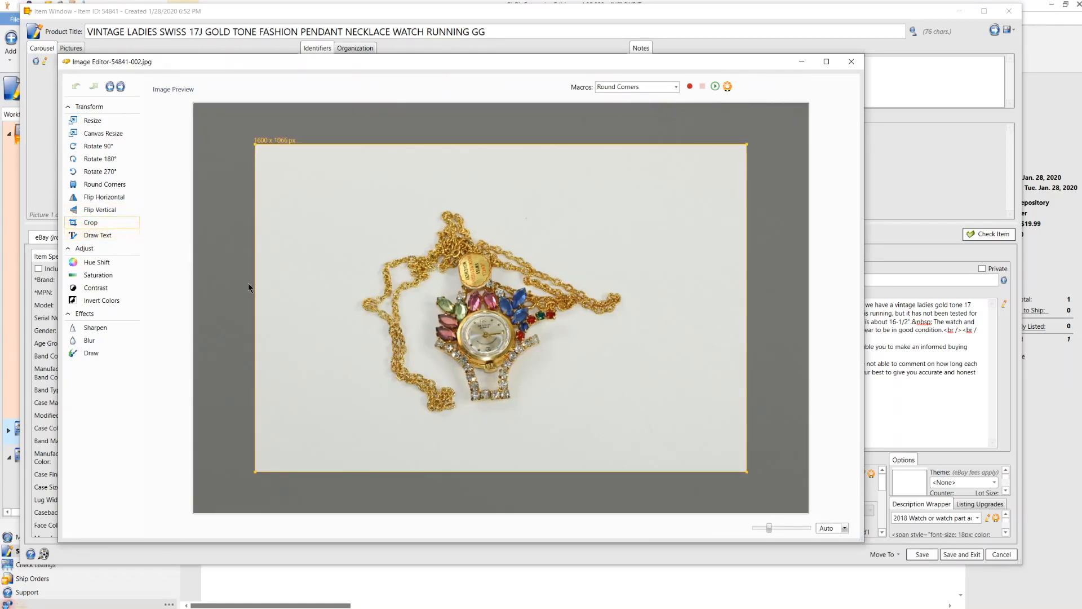
- Crop the second picture on all four sides around the necklace watch to about 896 × 754 px
left_click_drag(251, 283, 356, 306)
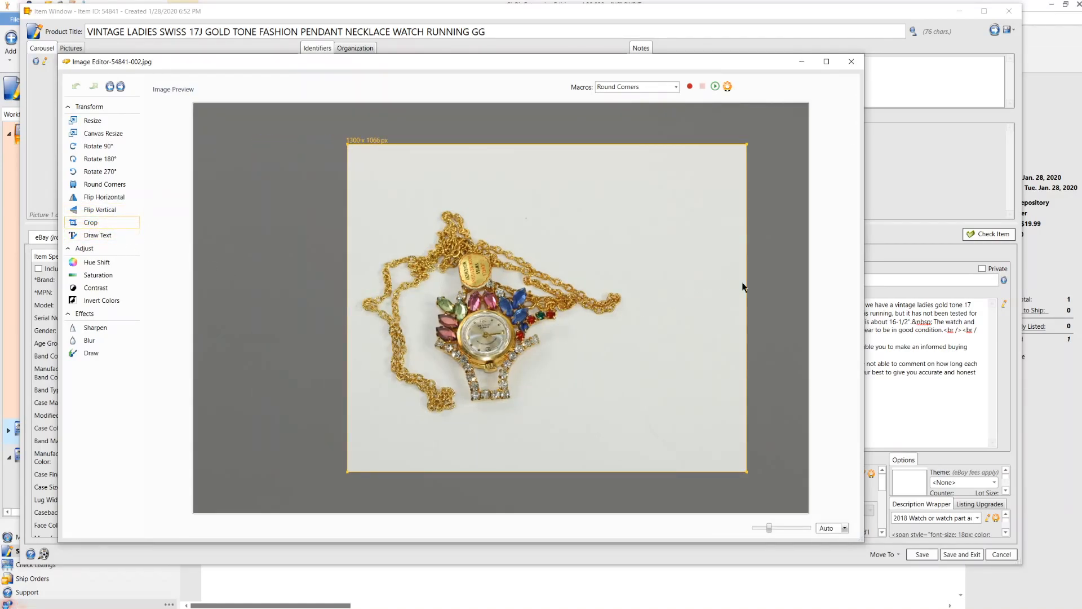
left_click_drag(747, 285, 646, 285)
left_click_drag(488, 147, 486, 204)
left_click_drag(494, 470, 495, 435)
left_click_drag(646, 302, 630, 302)
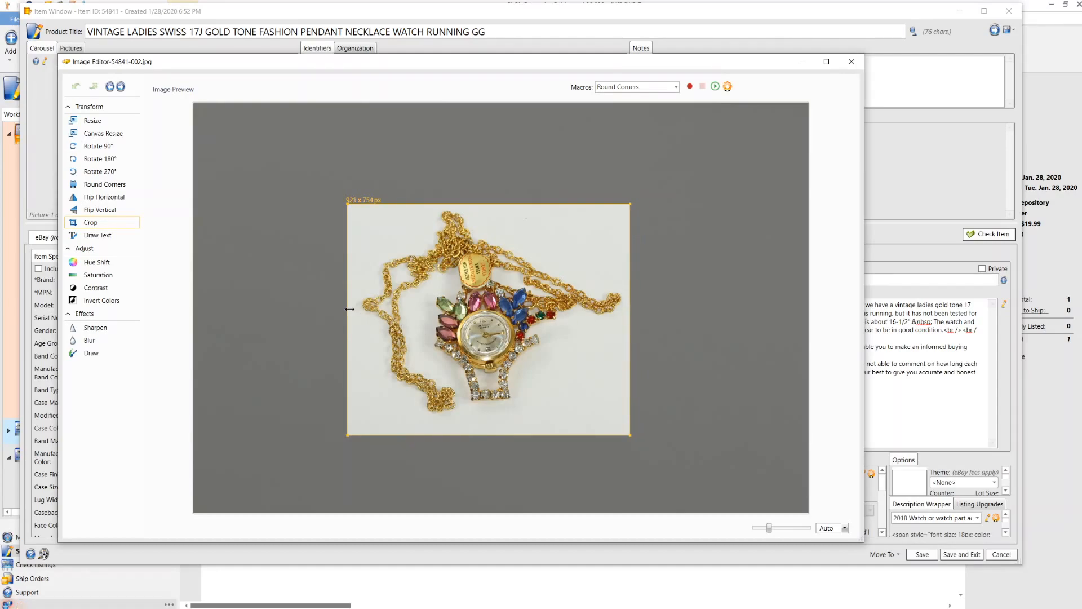
left_click_drag(349, 309, 357, 310)
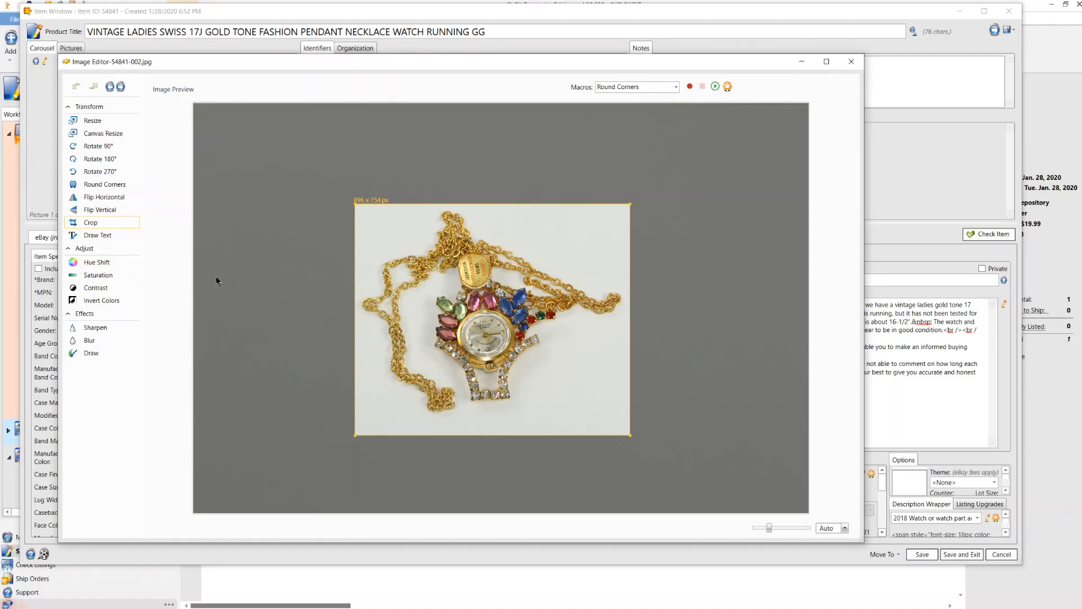
- Resize the cropped second picture to a width of 2000 px and continue to the third picture
left_click(92, 124)
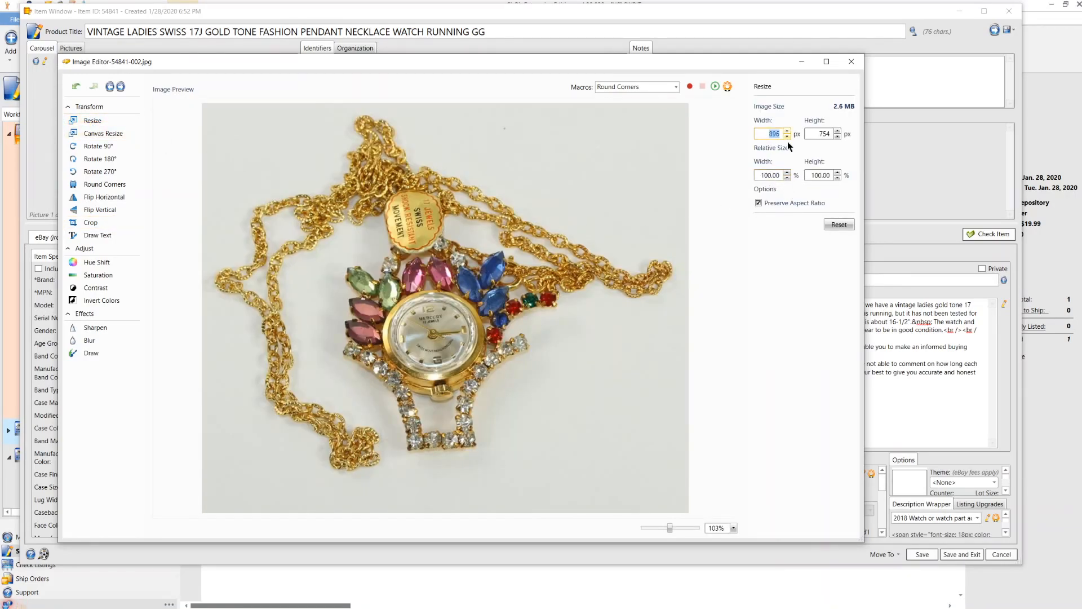
type("2000")
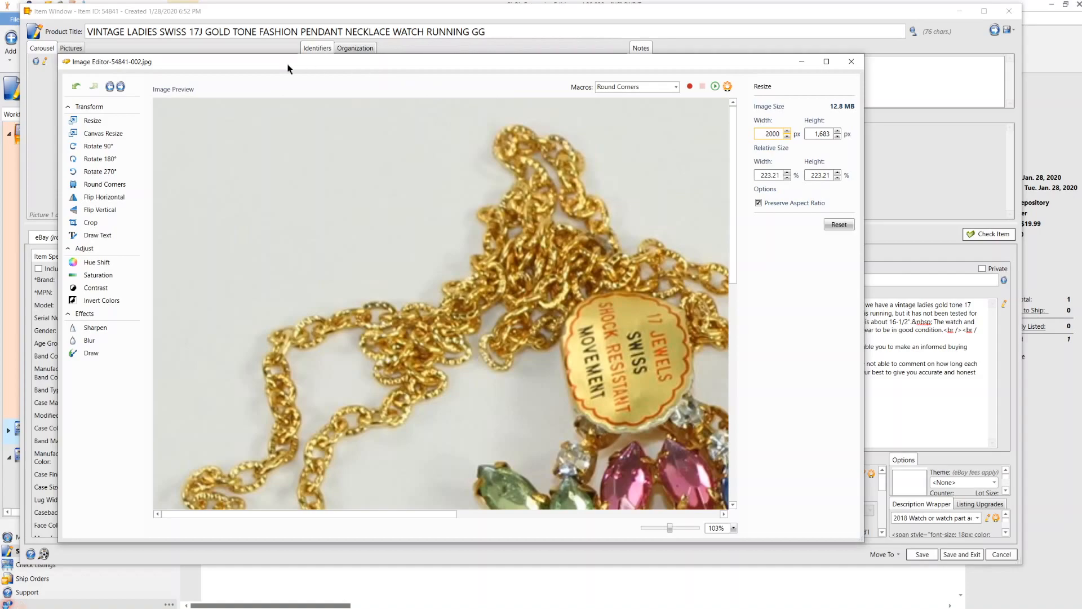
left_click(113, 88)
left_click(111, 87)
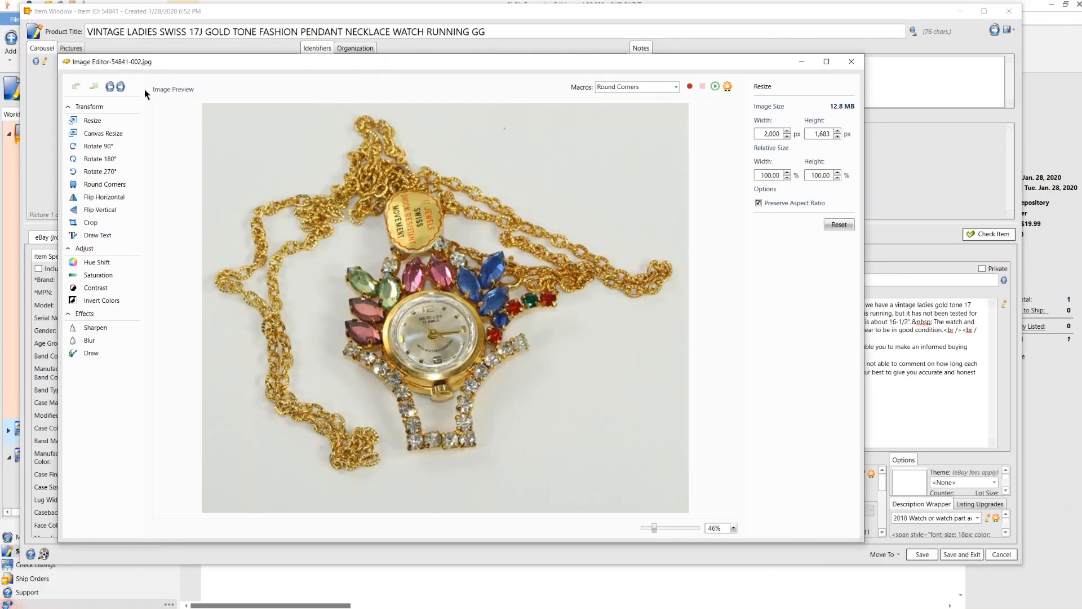
left_click(120, 86)
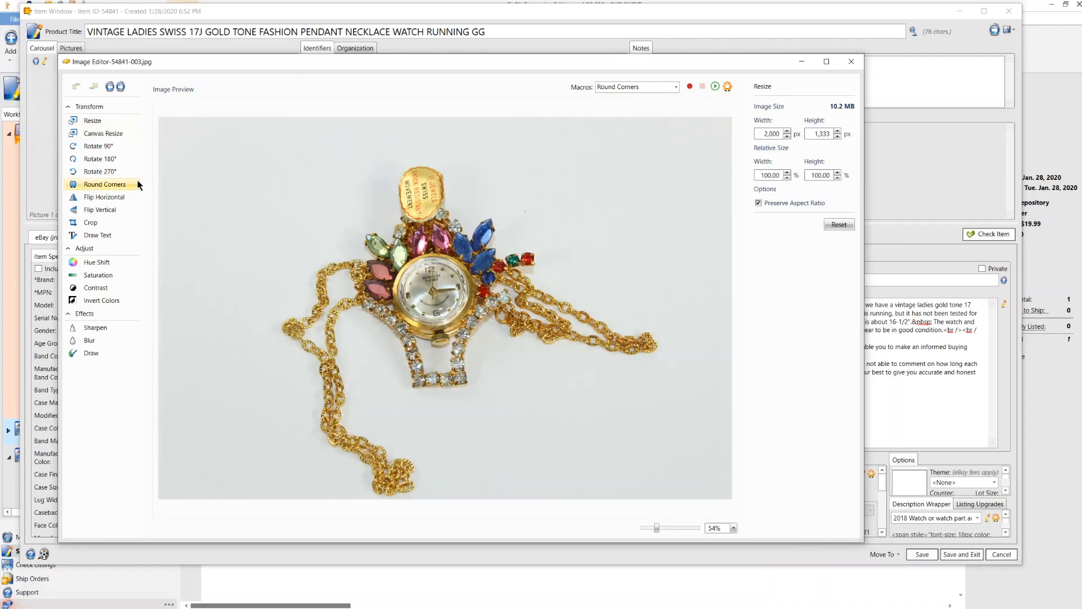
- Crop the third picture to about 1411 × 1192 px, keeping the whole chain, and set its width to 2000 px
left_click(88, 222)
left_click_drag(520, 478, 521, 510)
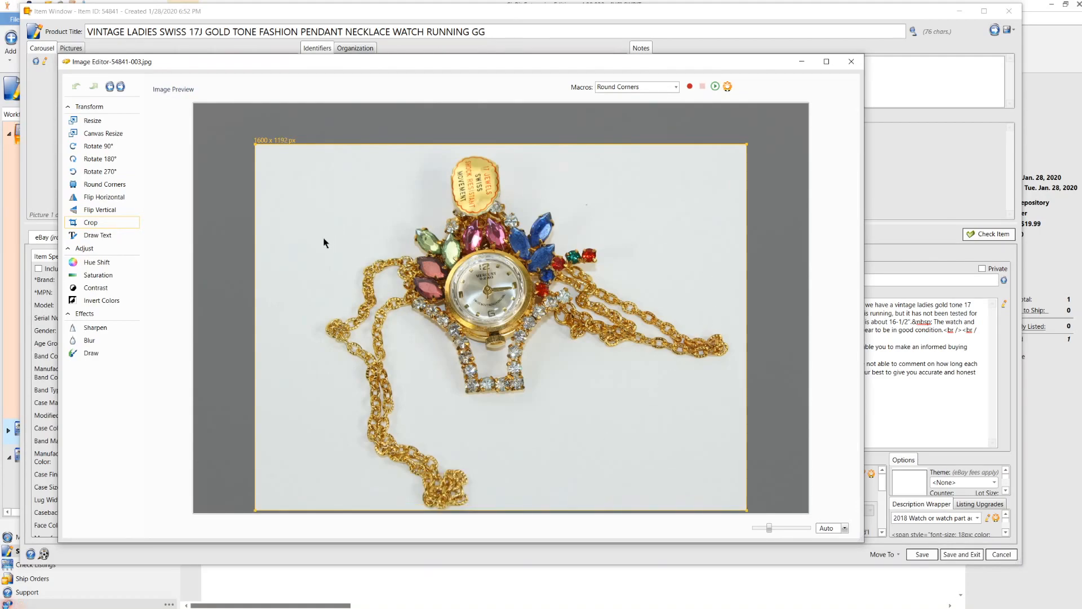
left_click_drag(259, 262, 299, 262)
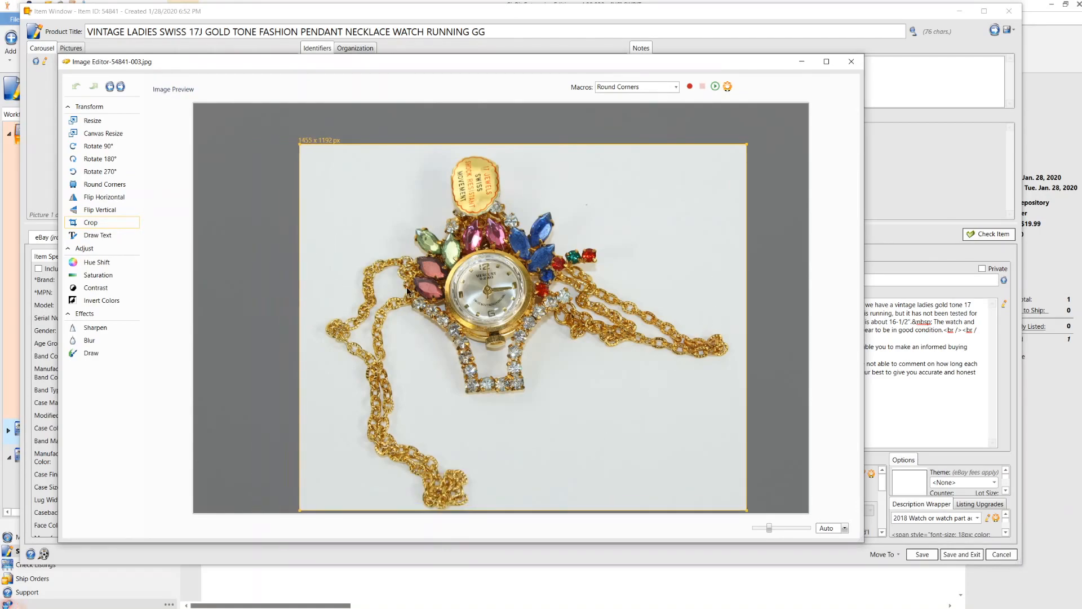
left_click_drag(743, 297, 729, 300)
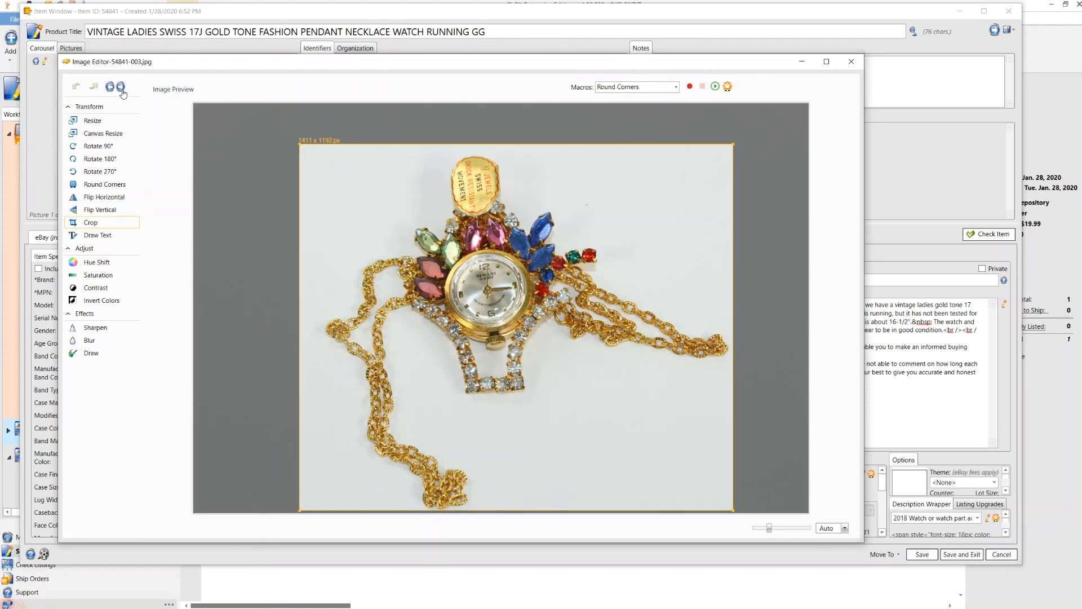
left_click(93, 120)
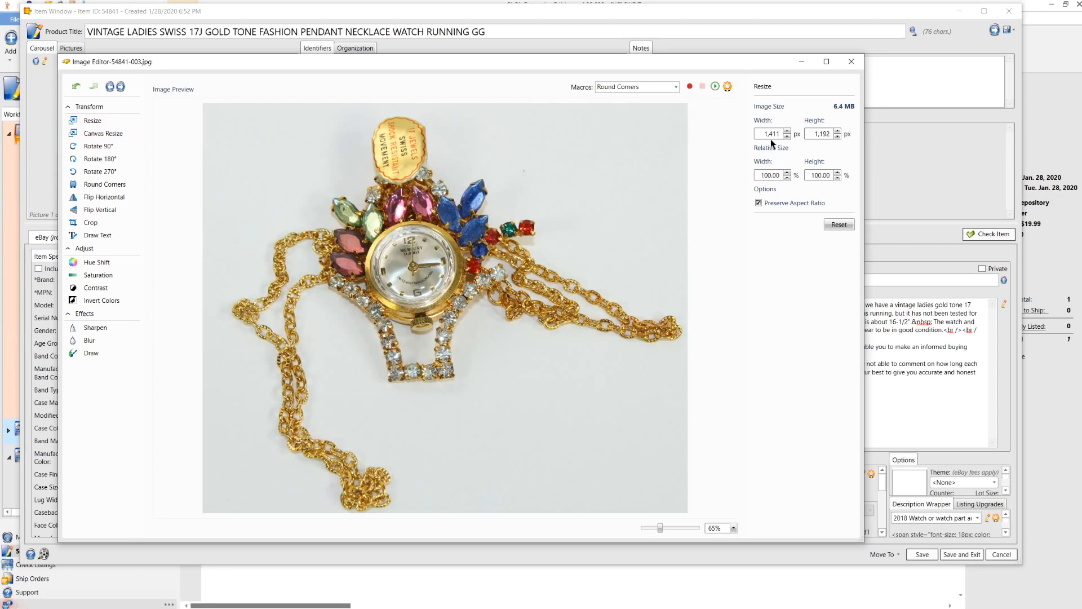
type("2000")
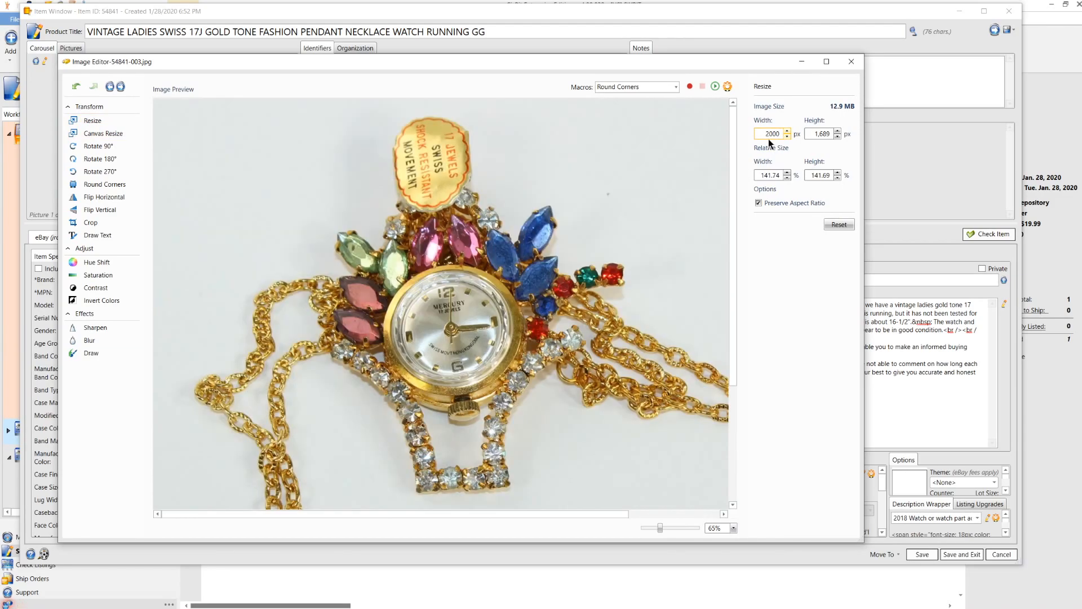
left_click(117, 88)
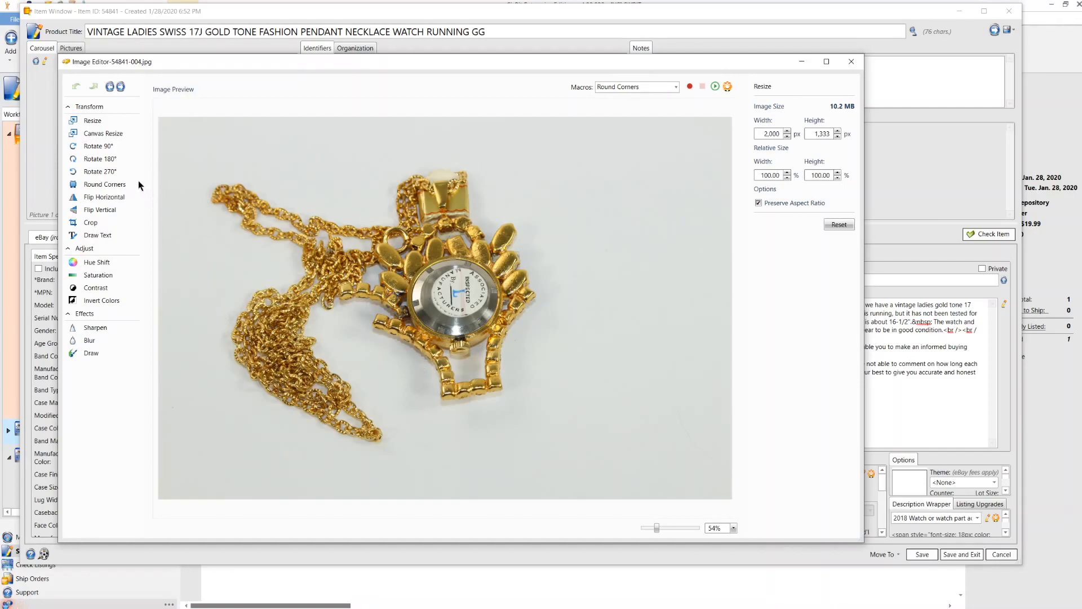
- Crop the fourth picture, showing the watch's back, to about 1224 × 1066 px and set its width to 2000 px
left_click(91, 222)
left_click_drag(256, 242, 246, 242)
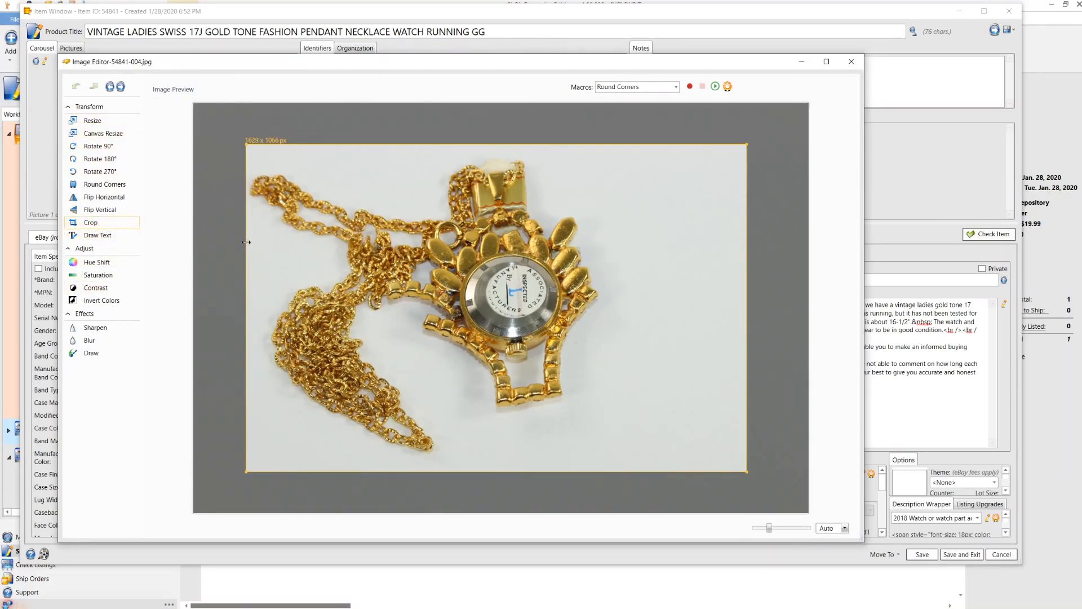
left_click_drag(746, 286, 618, 282)
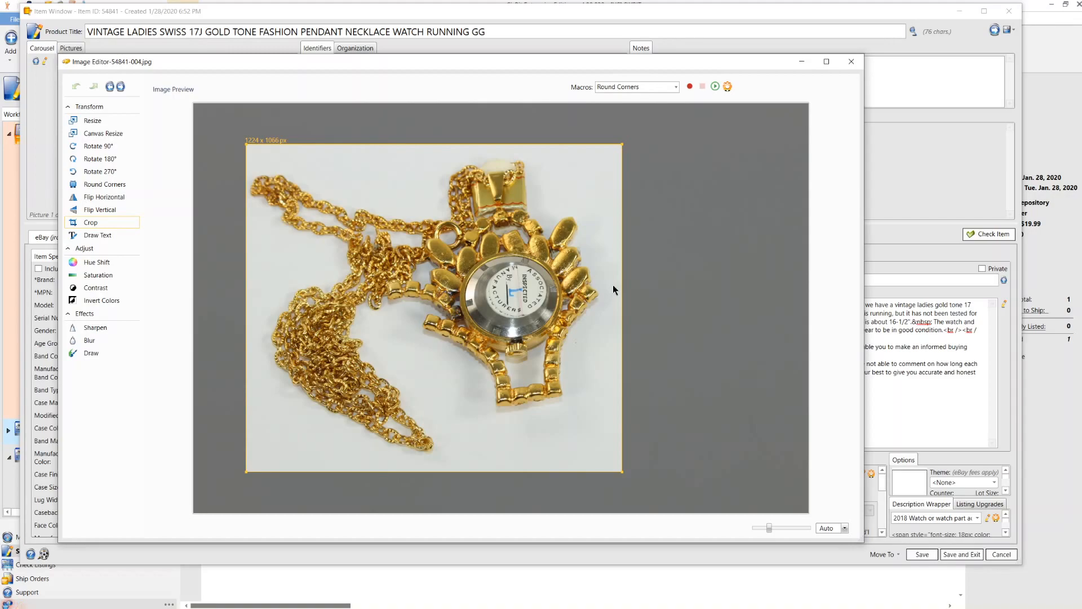
left_click(94, 121)
double_click(771, 134)
type("2000")
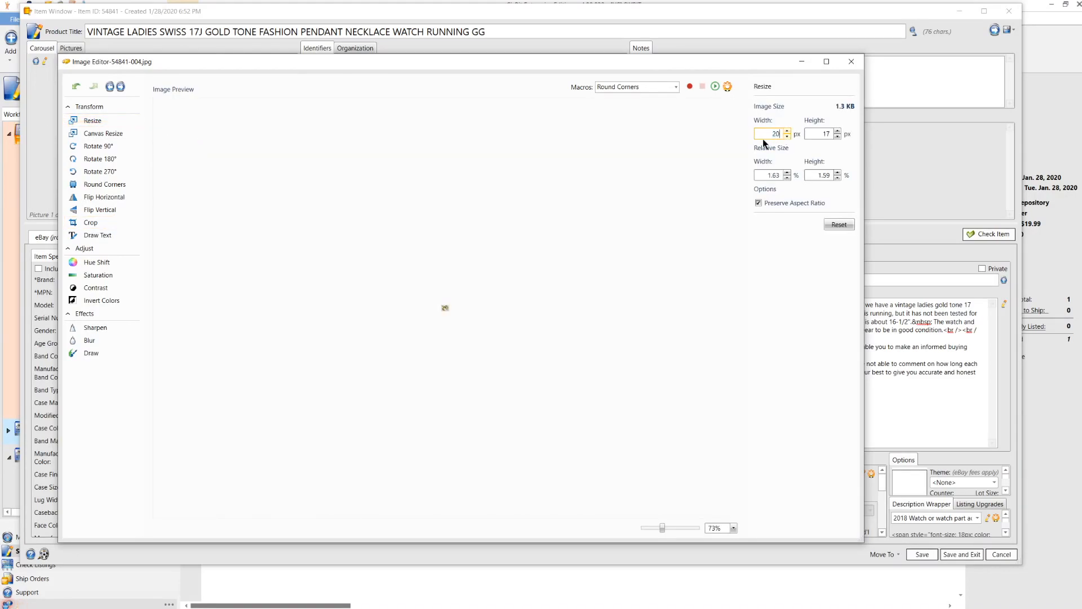
left_click(120, 88)
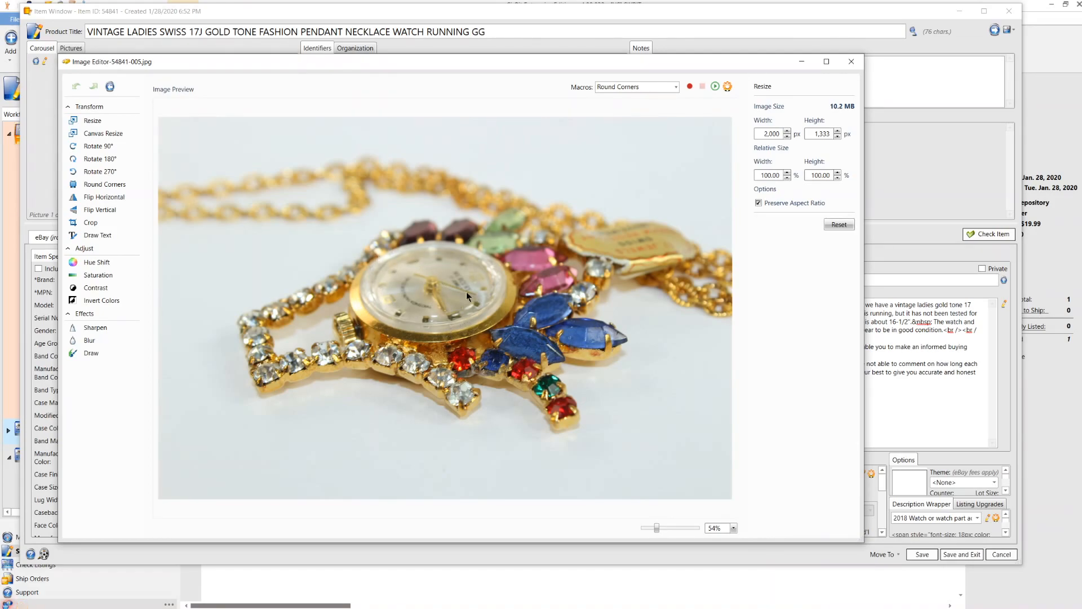
- Go back through the edited pictures to check the first one and close the image editor
left_click(110, 87)
left_click(110, 87)
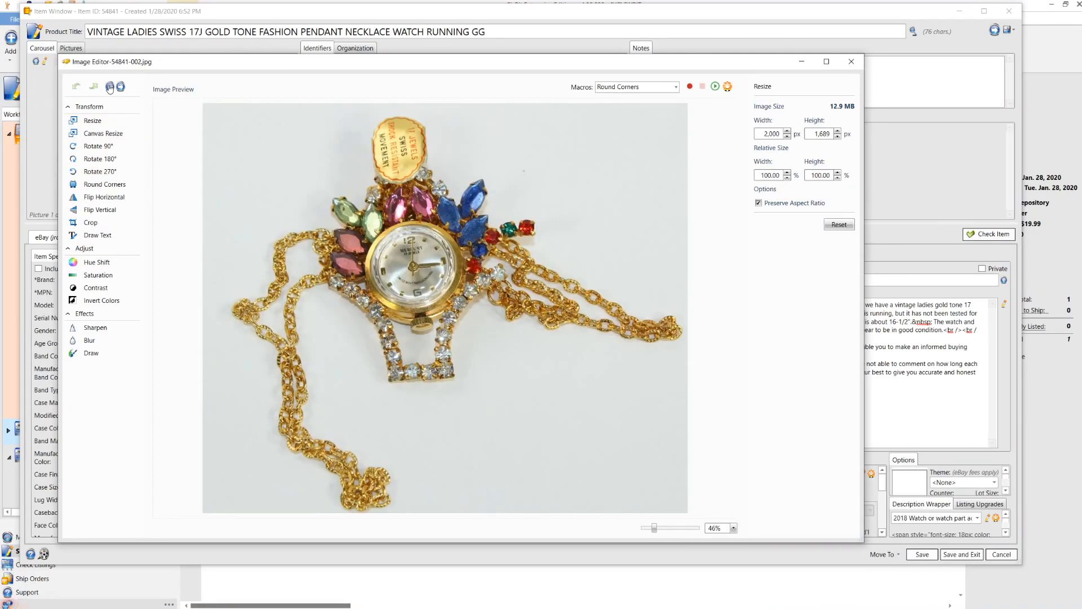
left_click(110, 87)
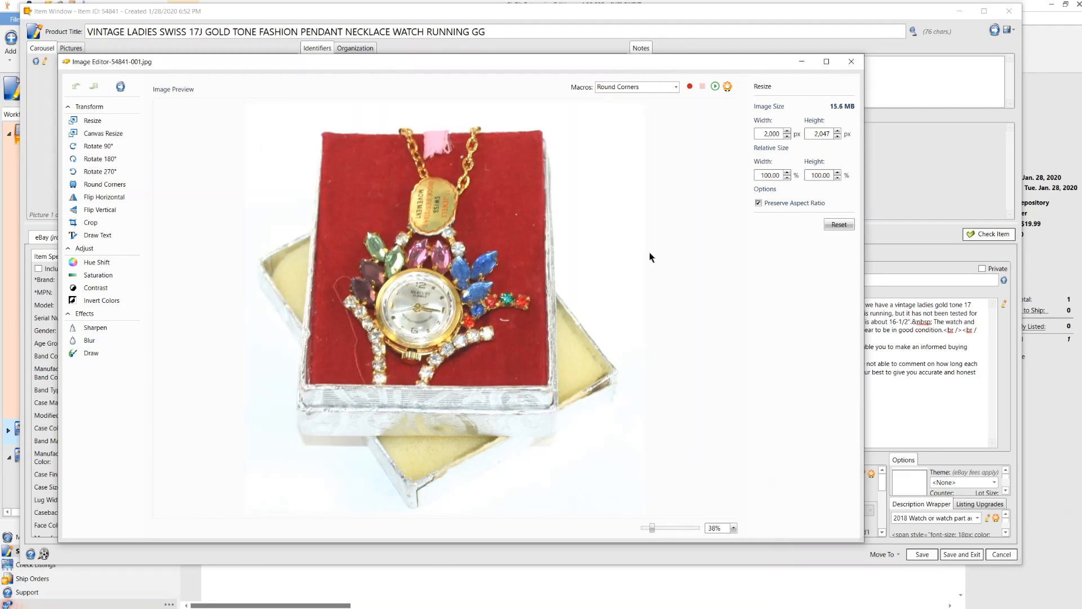
left_click_drag(504, 61, 676, 120)
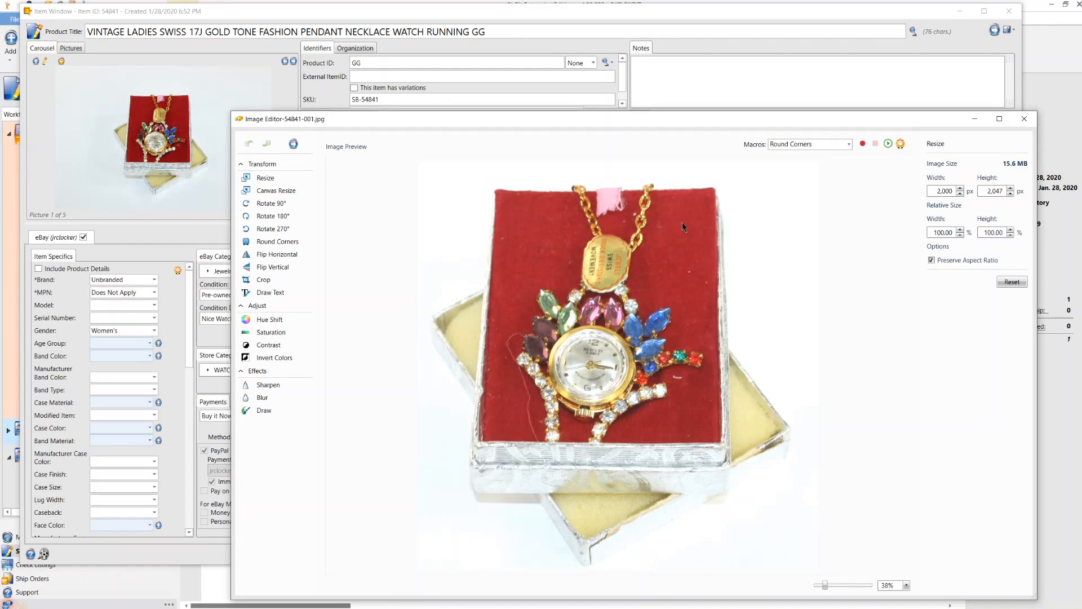
left_click(1023, 119)
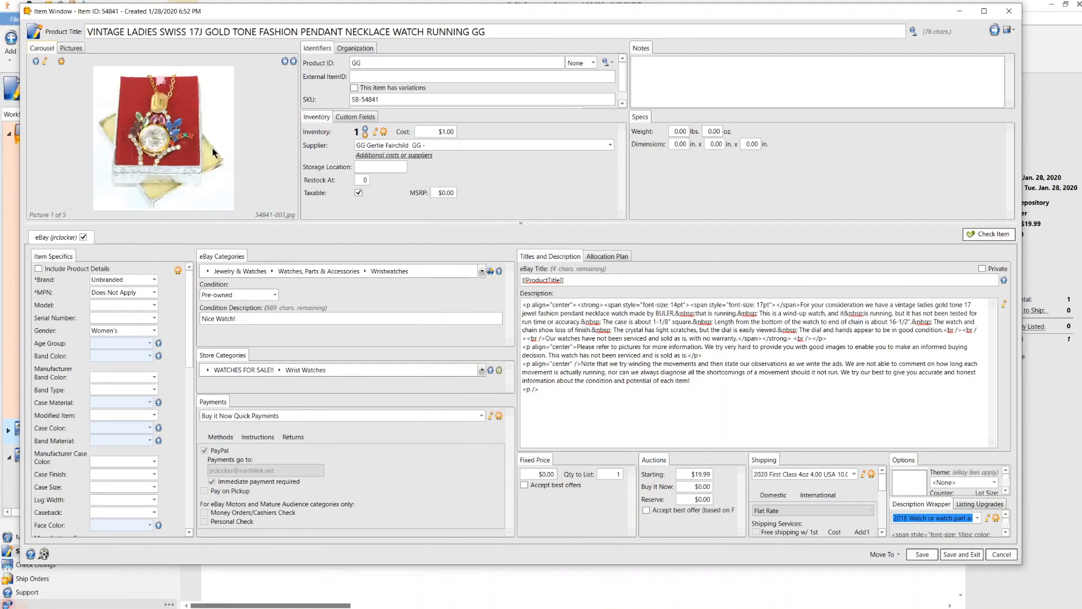
- Append 530 to the Product ID and to the end of the product title so both use GG530
left_click(376, 62)
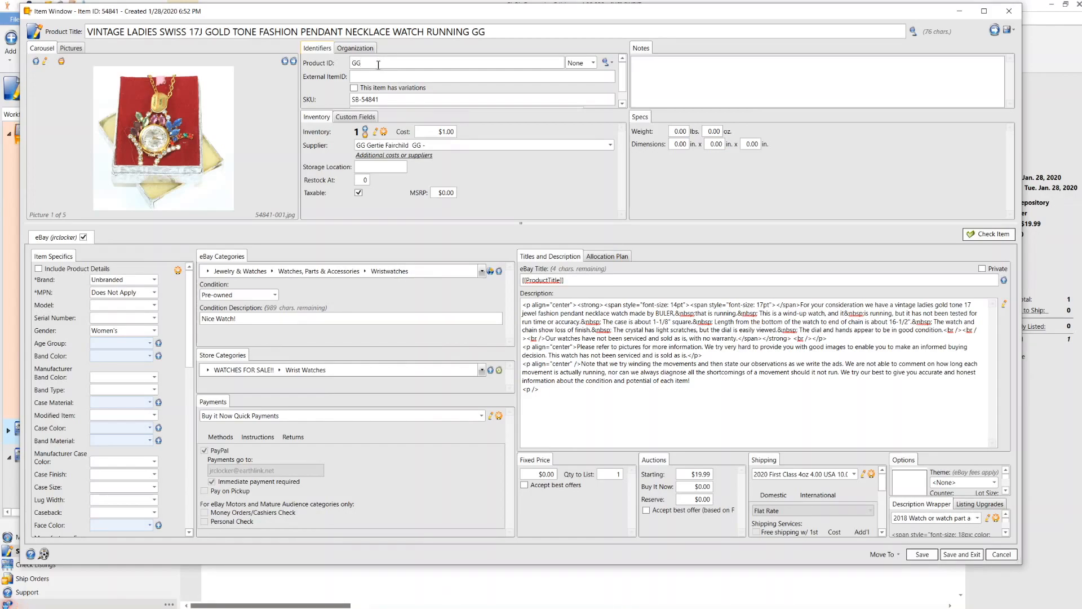
type("530")
left_click(490, 34)
type("530")
- Set the Watch Shape item specific to Round
scroll(129, 470, "down", 4)
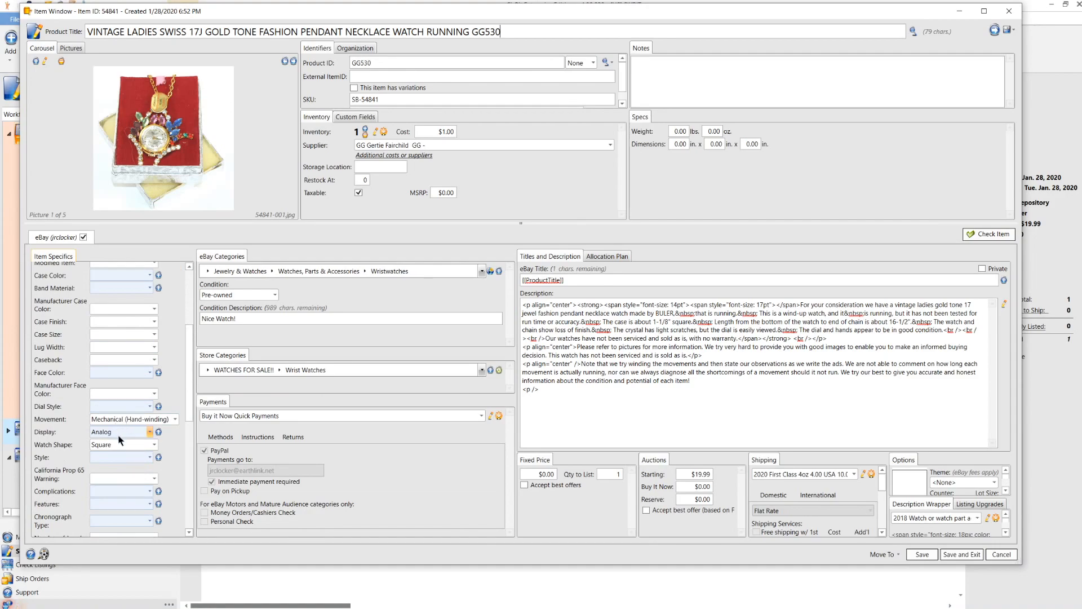
scroll(117, 435, "down", 2)
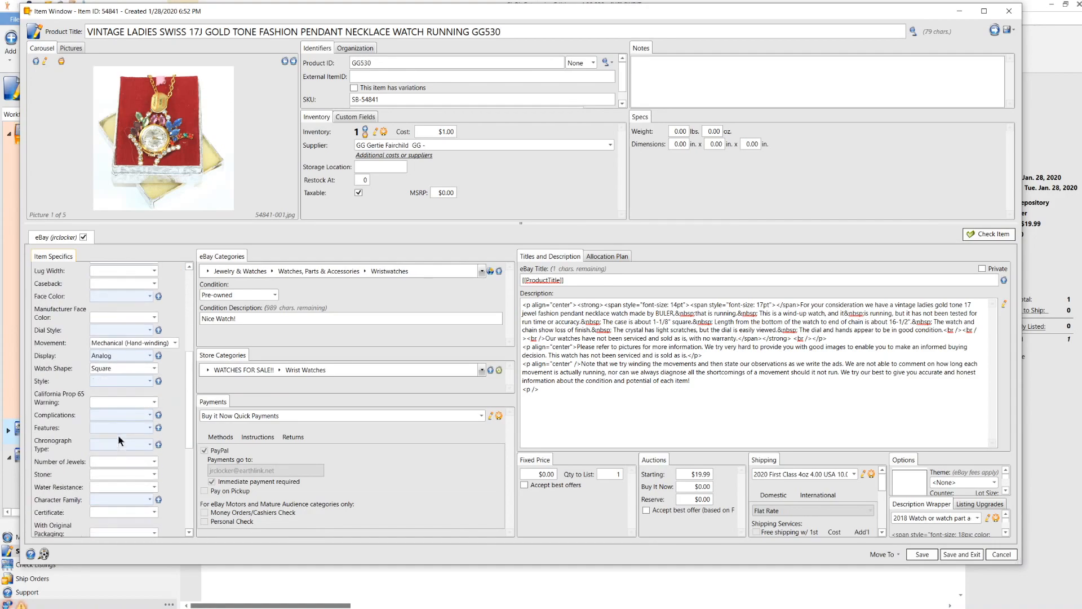
left_click(113, 370)
left_click(153, 368)
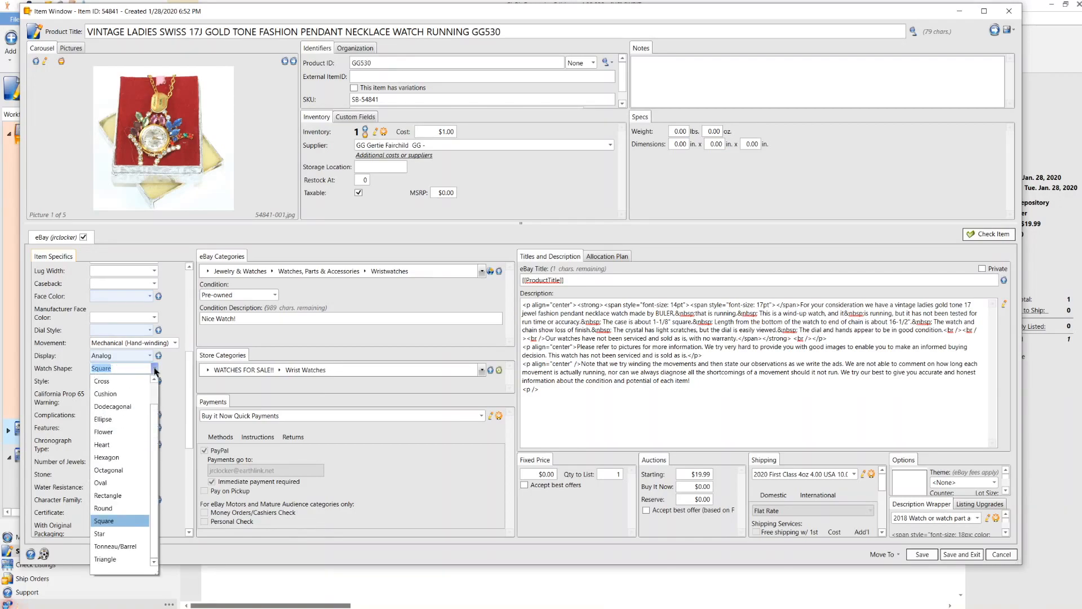
left_click(101, 508)
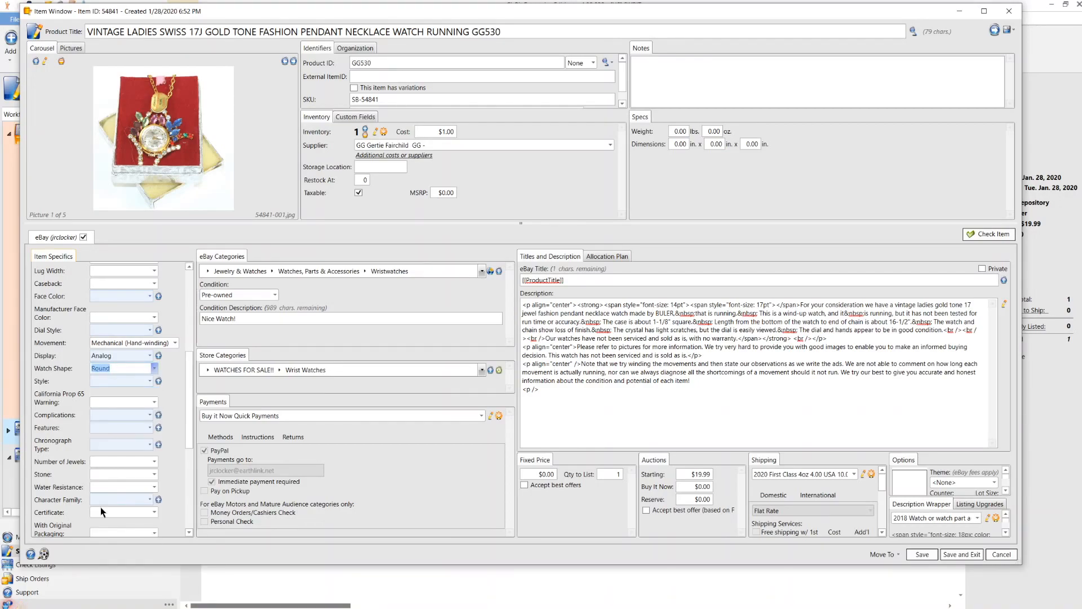
scroll(118, 431, "down", 1)
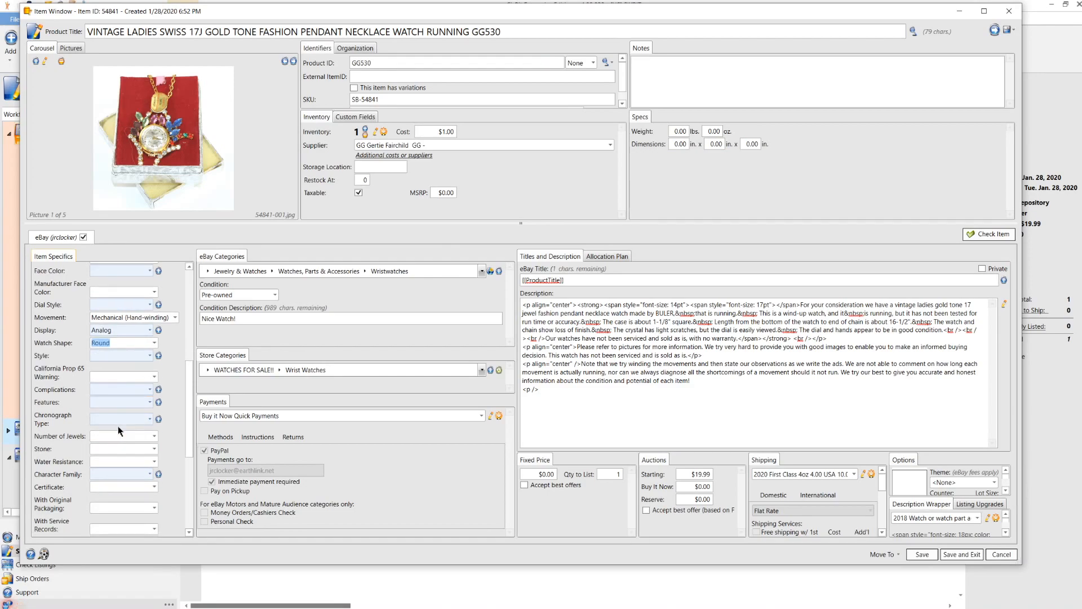
- Look through the remaining item specifics down to Country Made and return to the start of the list
scroll(119, 431, "down", 3)
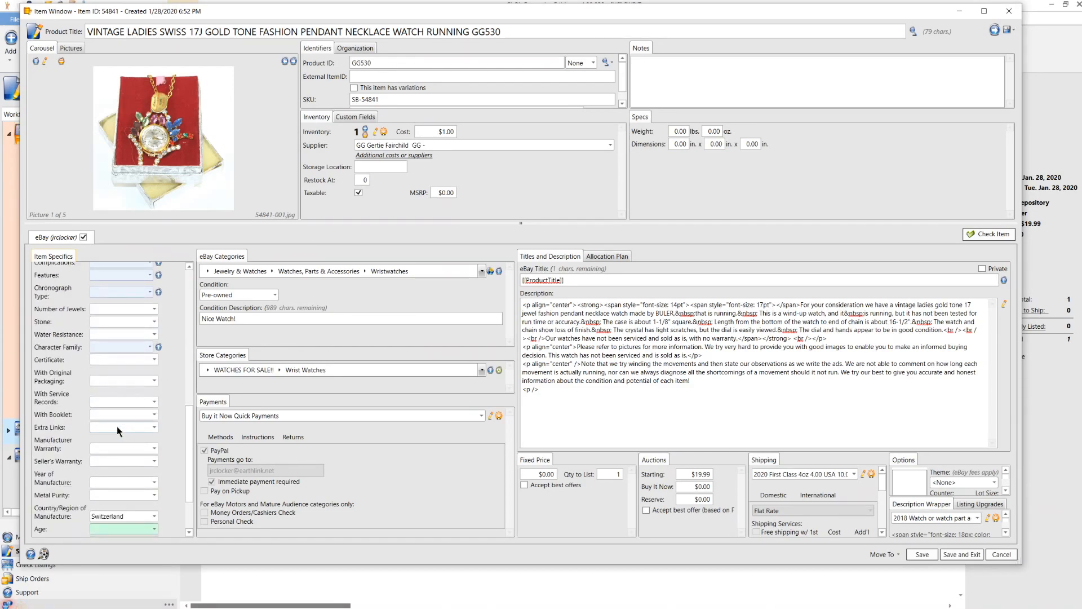
scroll(117, 426, "down", 2)
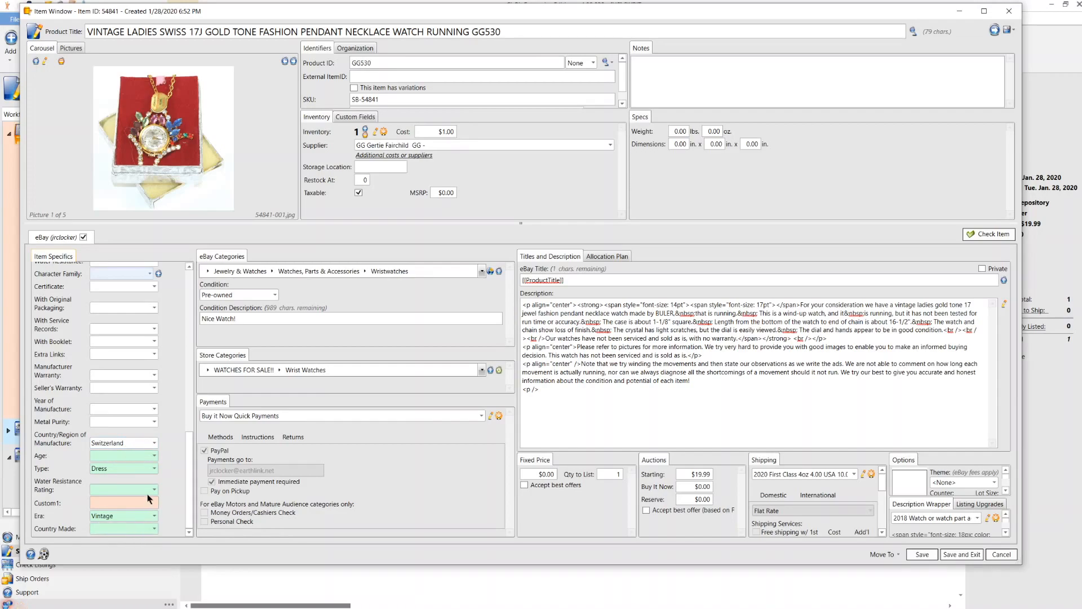
scroll(136, 475, "up", 8)
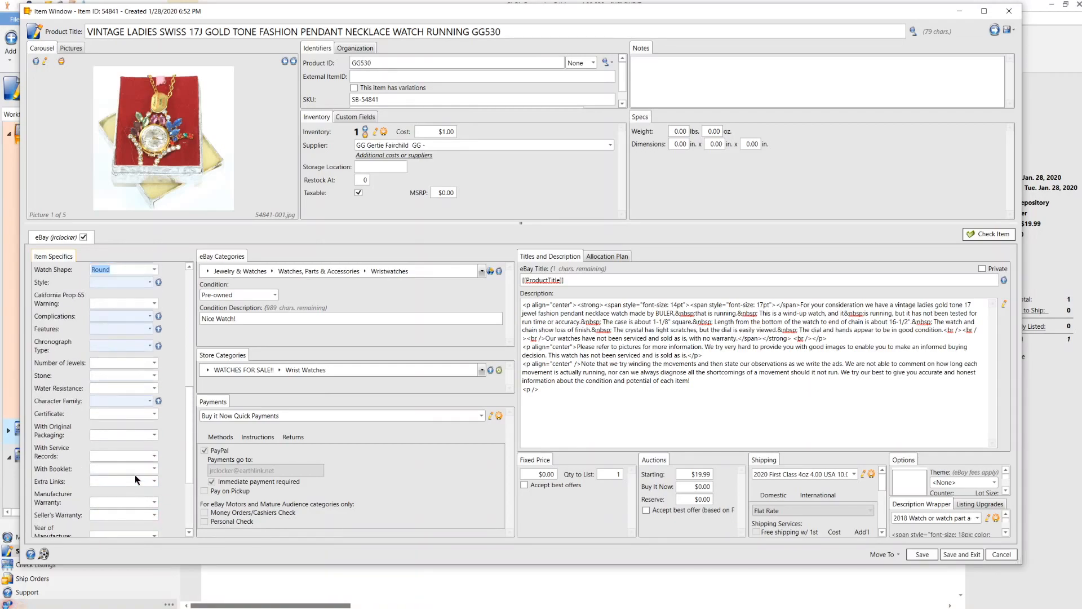
left_click(123, 472)
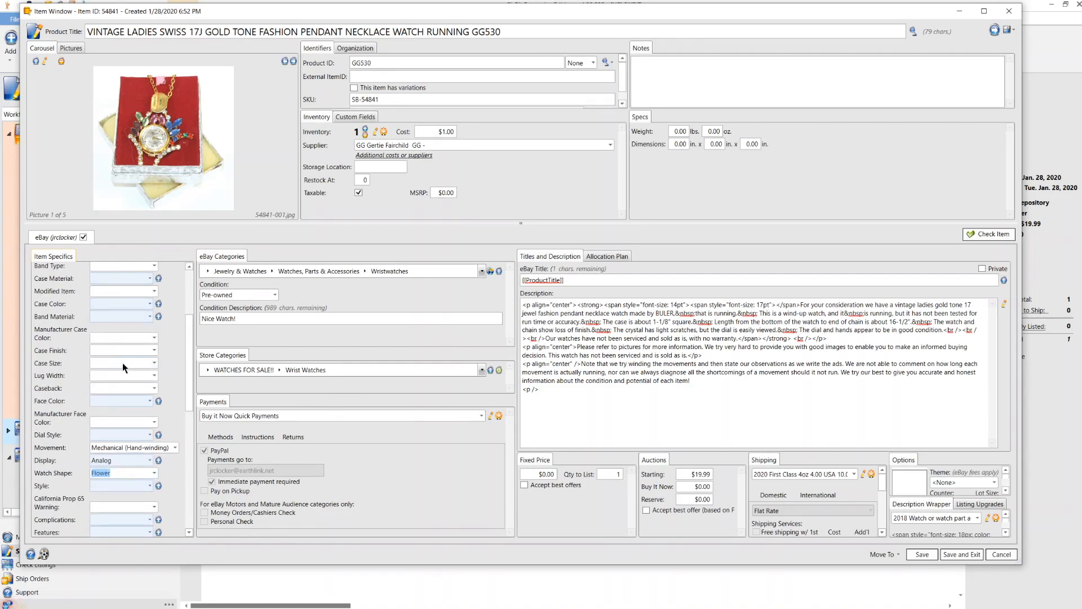
scroll(120, 362, "up", 3)
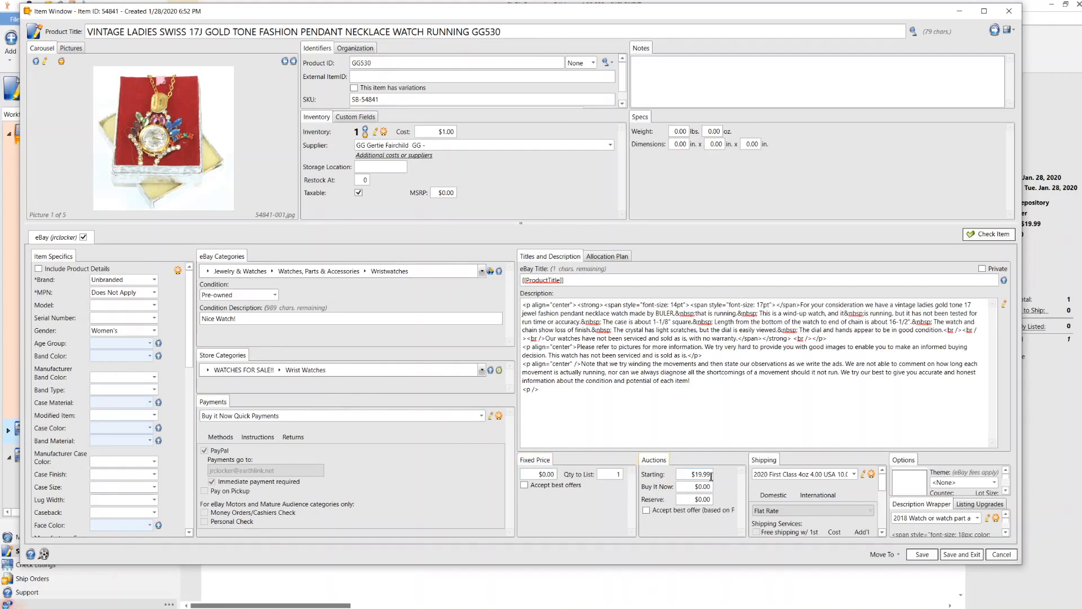
- Set the auction starting price to $9.99 and select the shipping preset "2020 First Class 4oz 4.00 USA 10.00 Canada 16.00 Overseas"
left_click_drag(697, 479, 699, 477)
key("BackSpace")
left_click(813, 474)
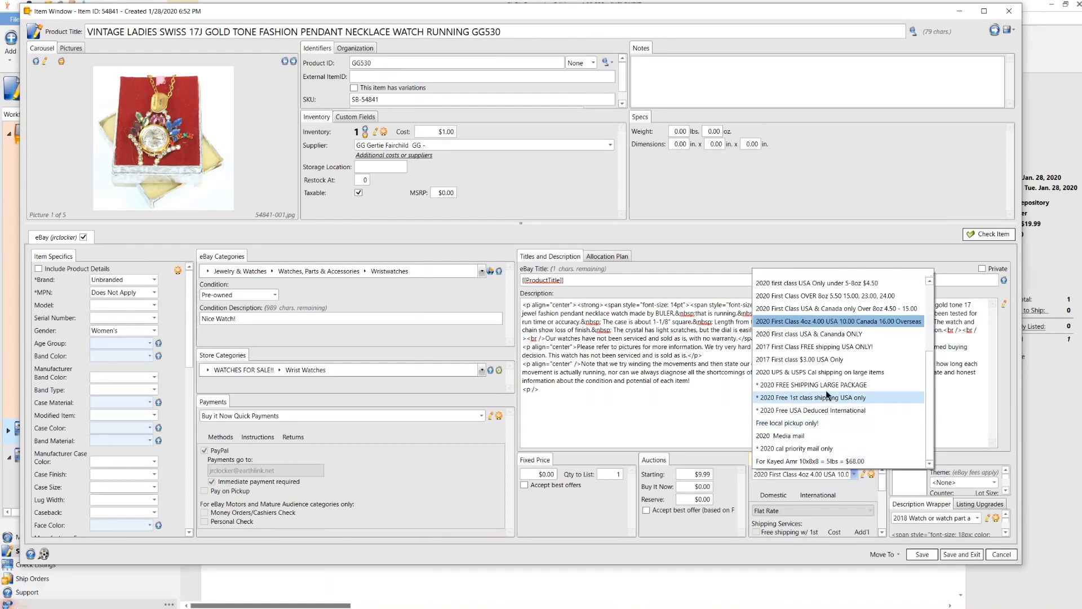
left_click(815, 322)
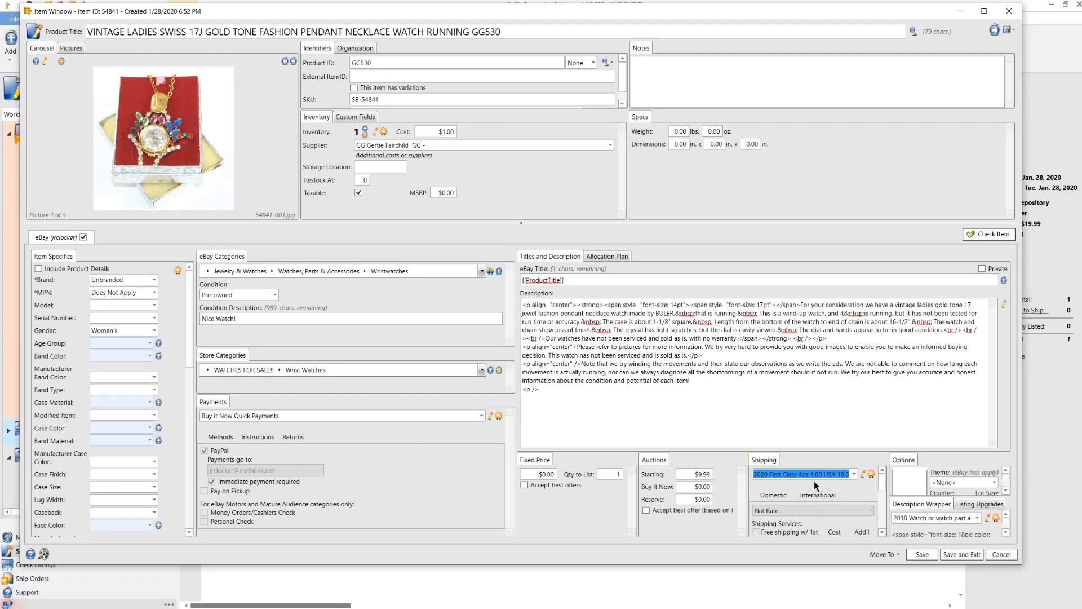
- Check the selected shipping preset's domestic rates and rename the preset as "2020 First Class 4oz 4.50 USA 10.00 Canada 16.00 Overseas"
left_click(863, 475)
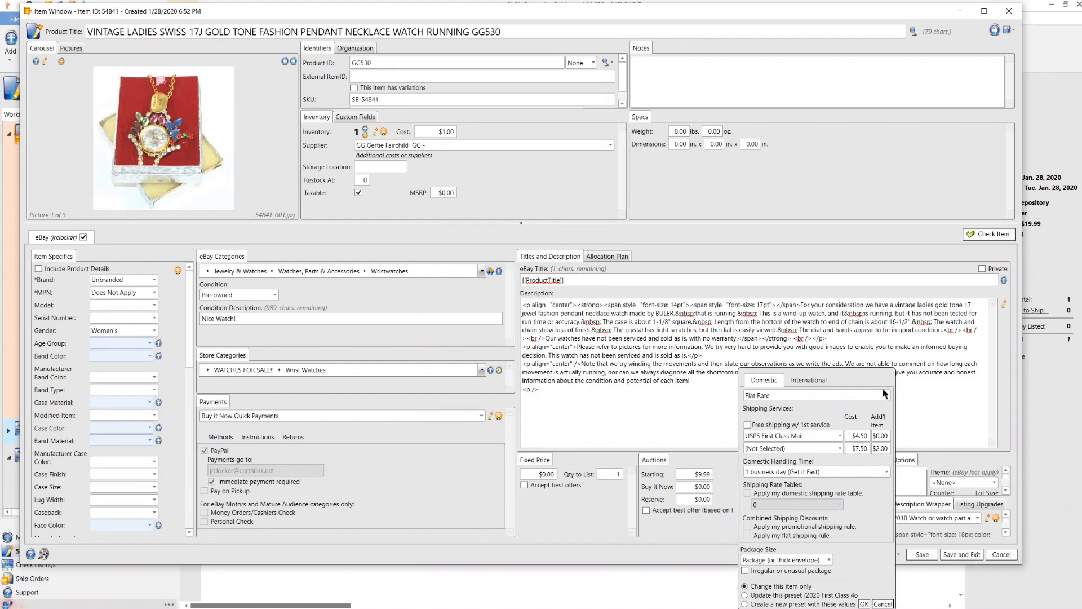
left_click(882, 604)
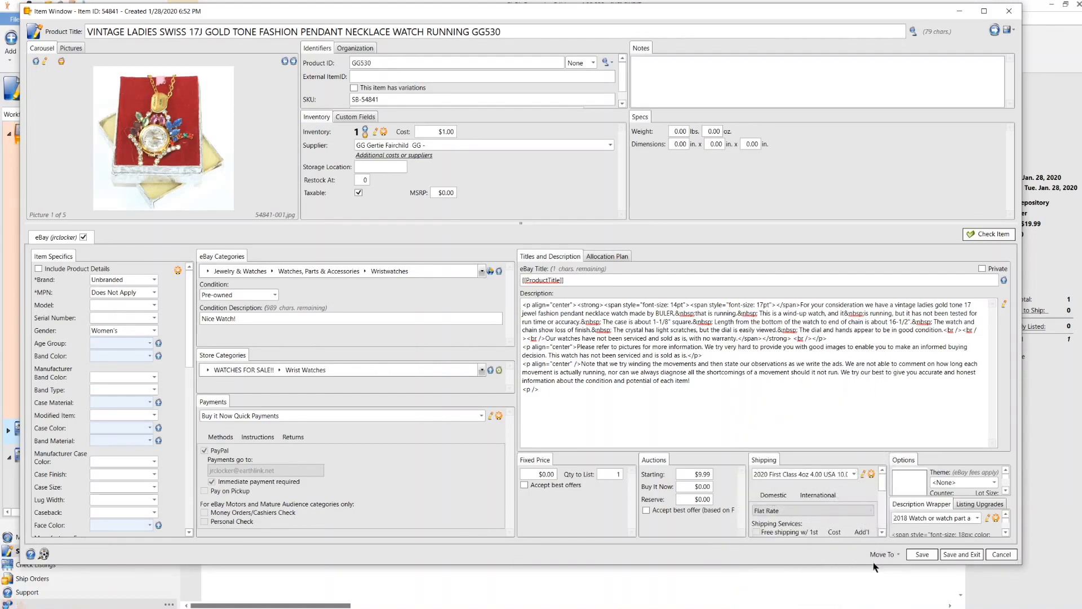
left_click(871, 474)
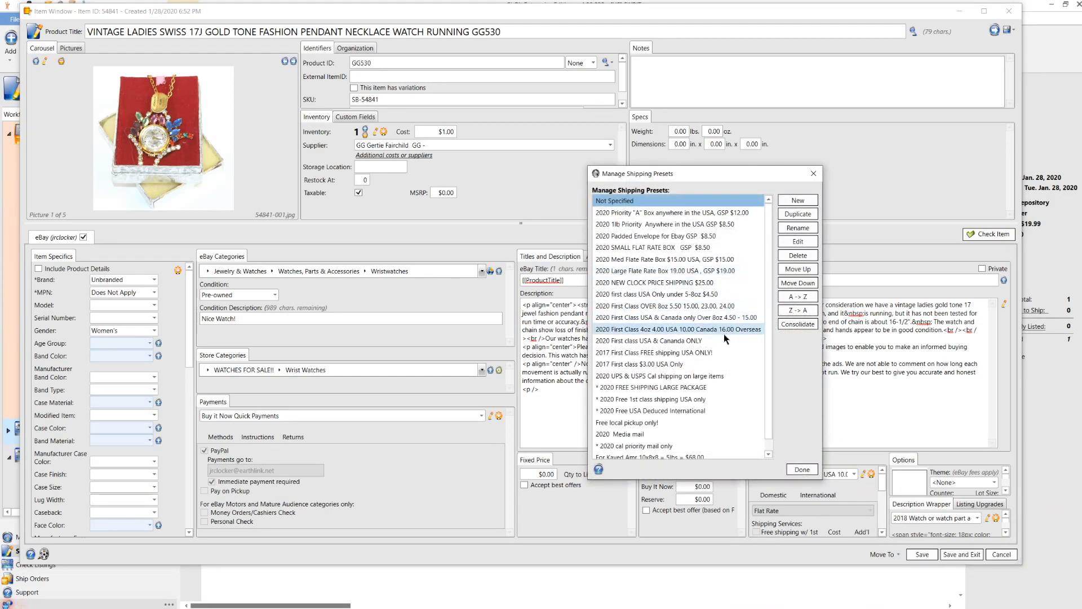
left_click(708, 330)
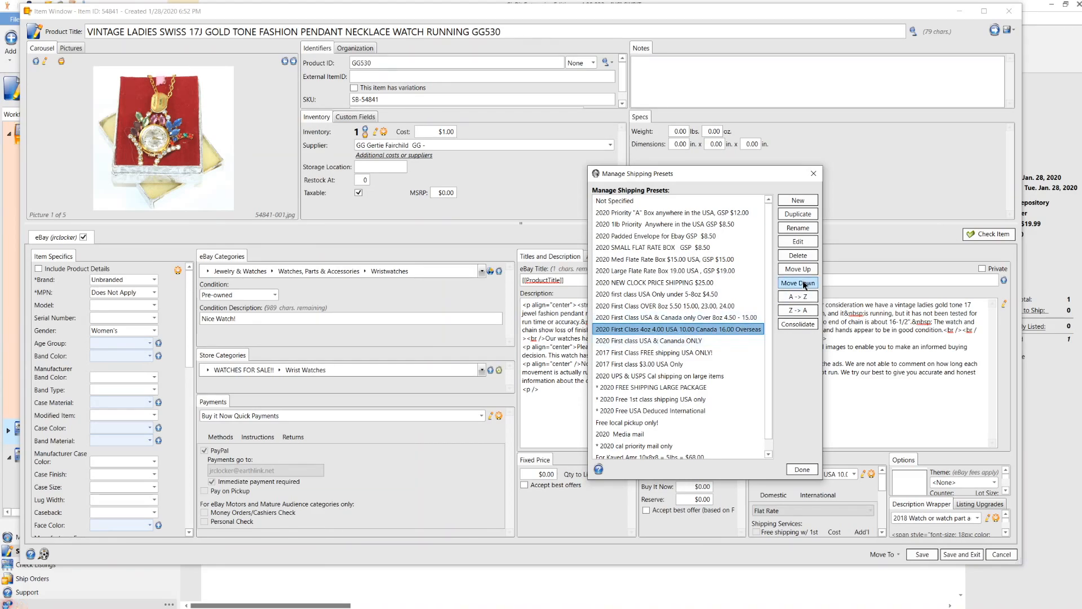
left_click(798, 227)
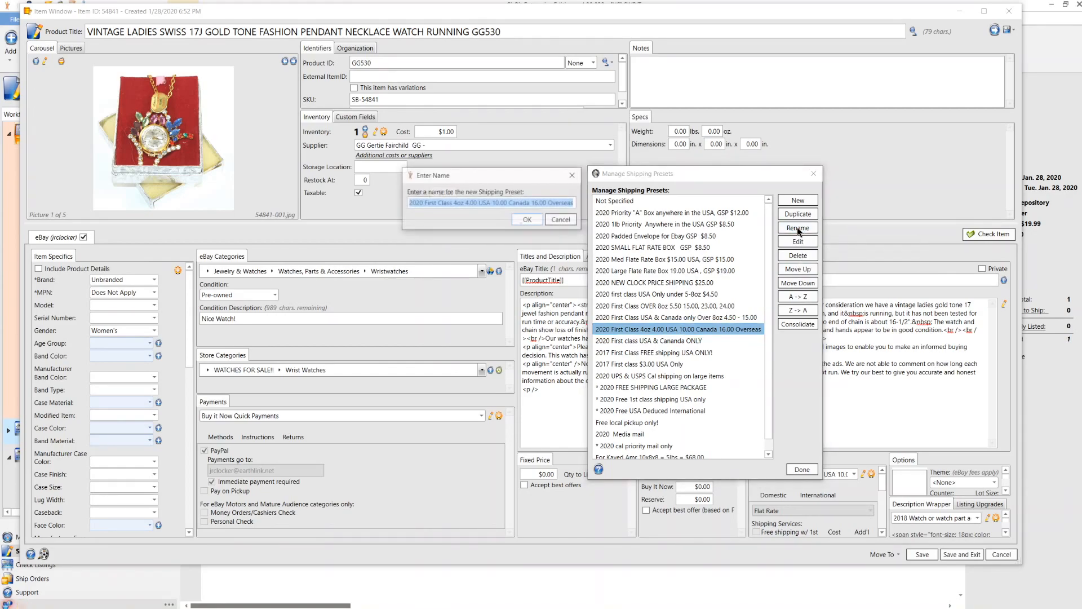
left_click(475, 204)
key("BackSpace")
key("BackSpace")
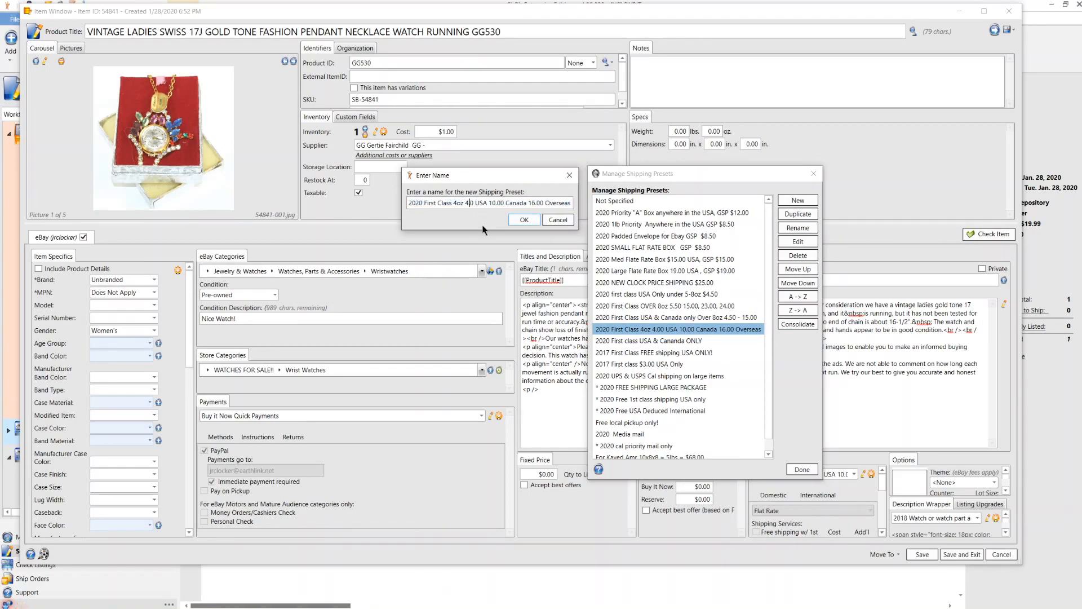
type("5")
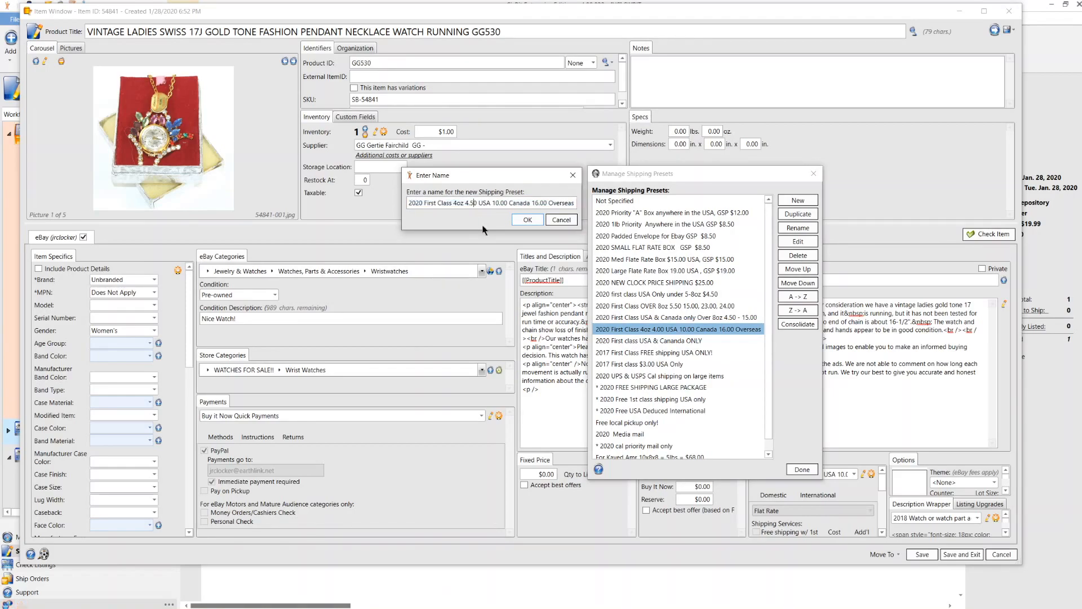
left_click(524, 220)
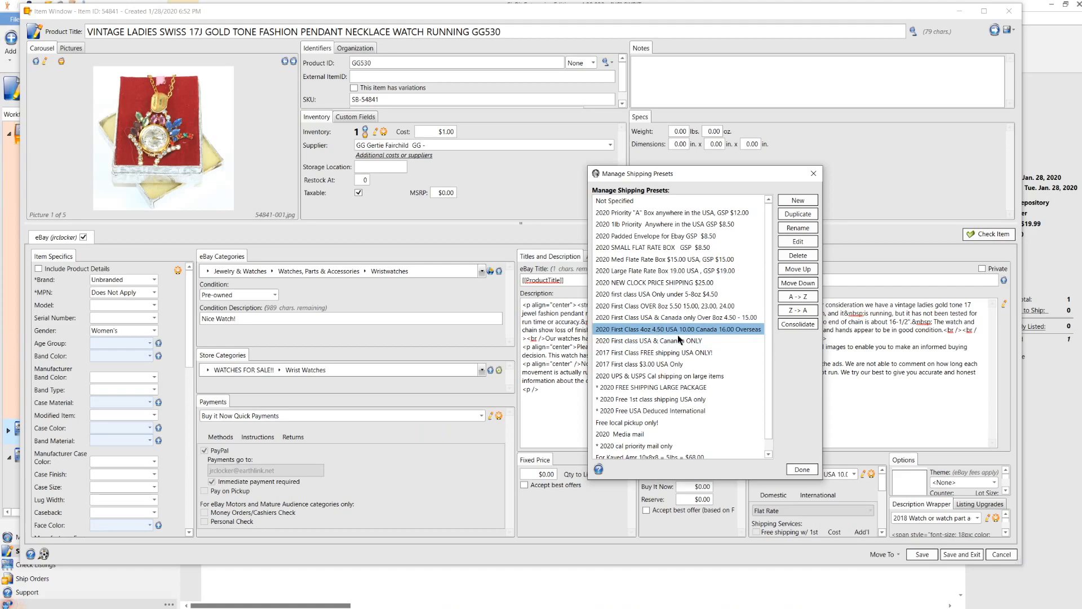
left_click(801, 470)
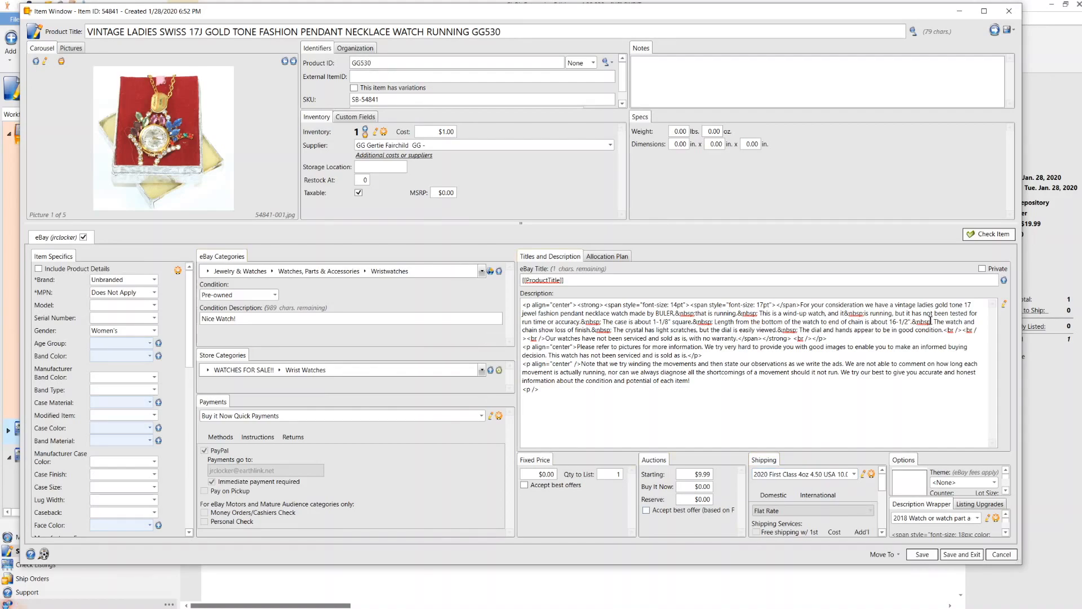
- Delete the brand name BULER and its comma from the first sentence of the listing description
left_click(1004, 304)
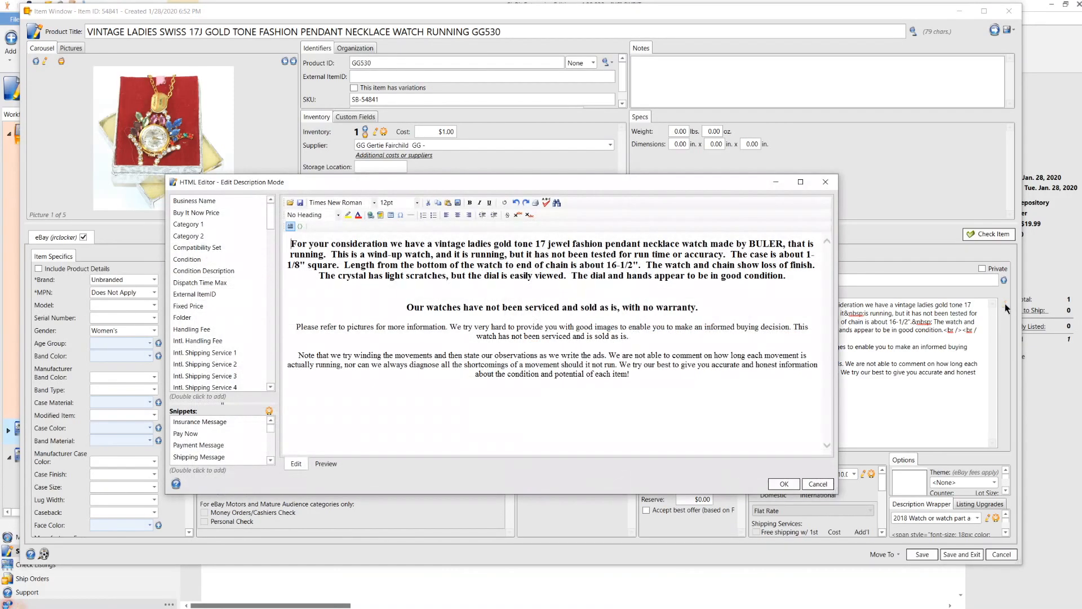
left_click(365, 255)
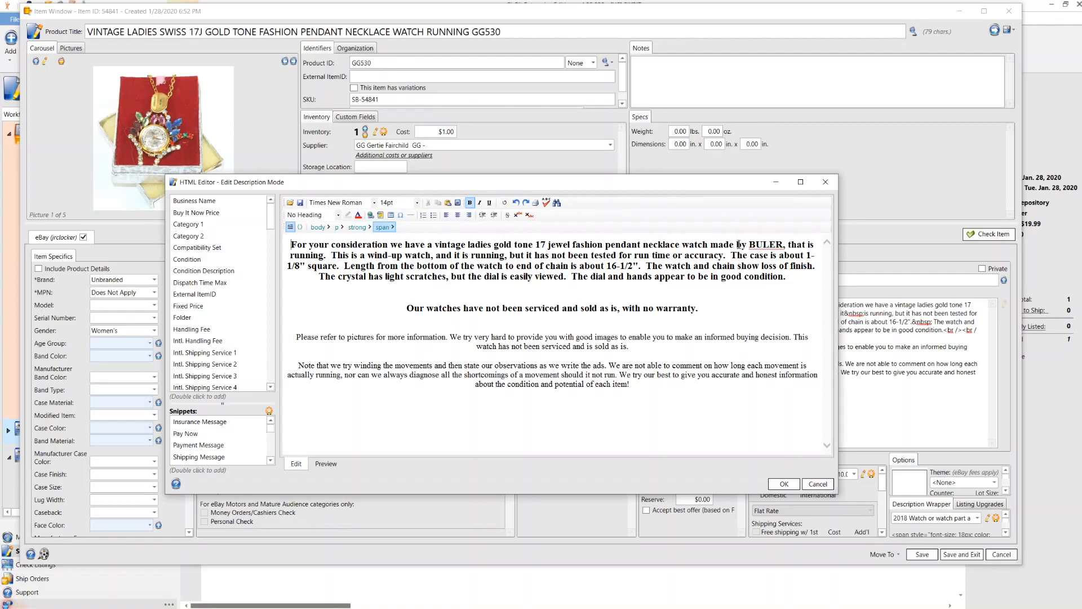
left_click(750, 244)
left_click_drag(750, 244, 785, 246)
key("Delete")
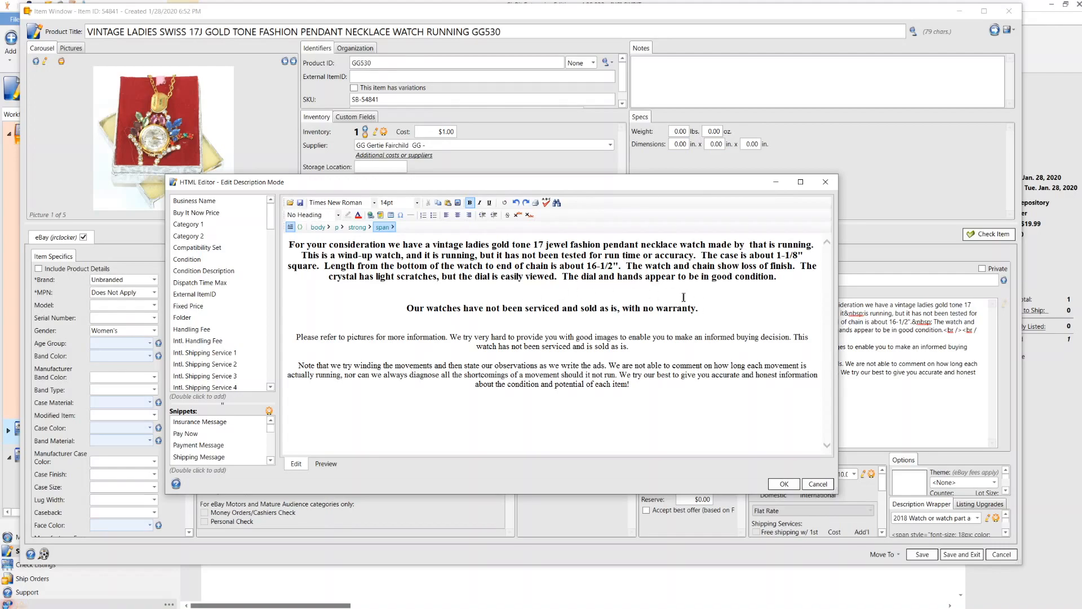
left_click(785, 484)
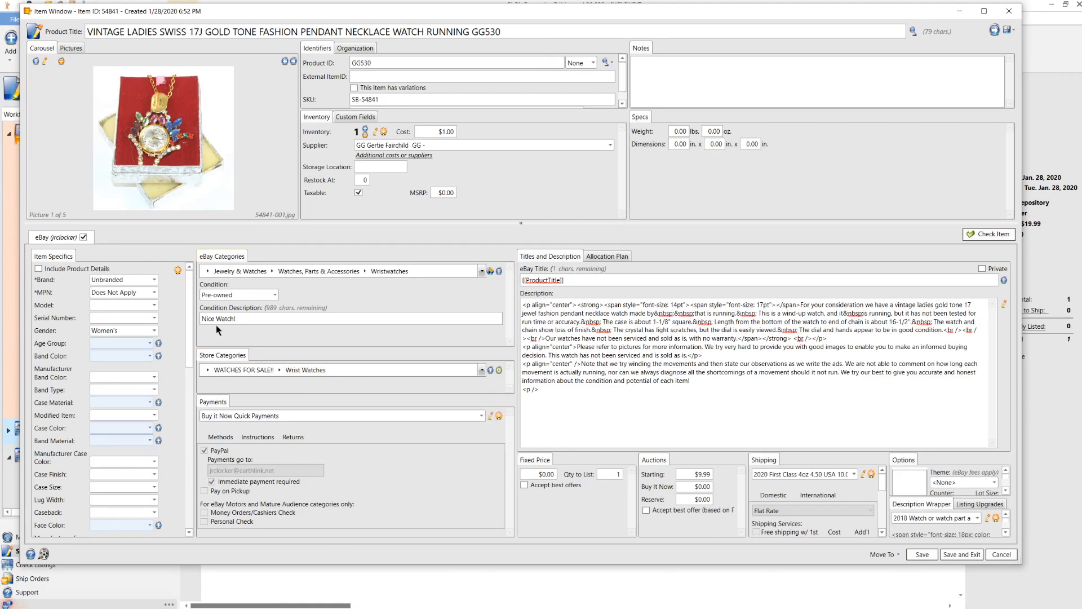
- Set the item's condition to New with tags, then save and close the listing
left_click(275, 295)
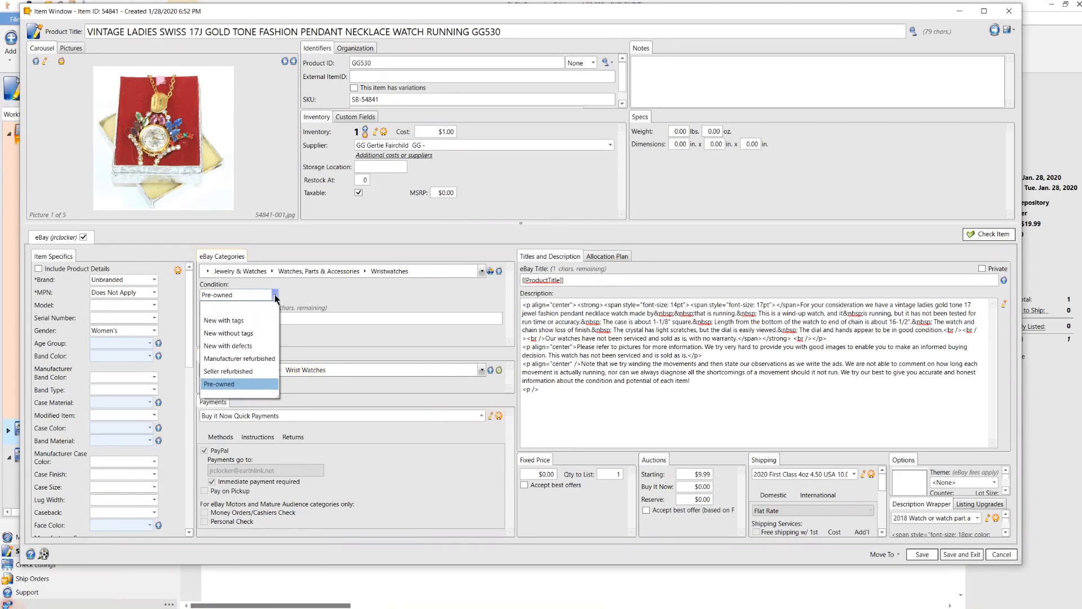
left_click(240, 325)
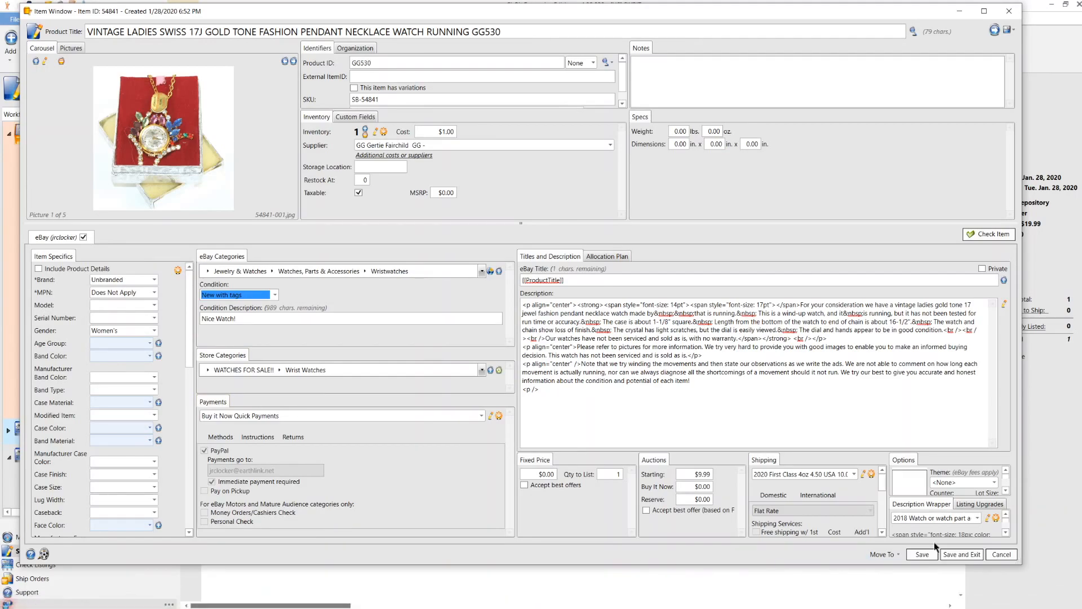
left_click(968, 556)
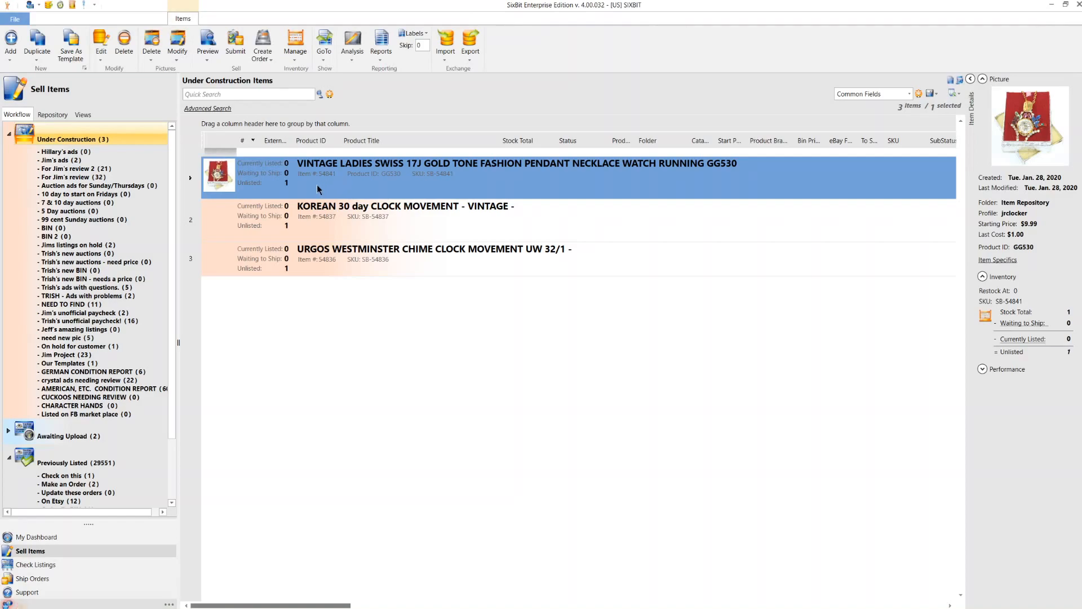
- Move the GG530 pendant necklace watch from Under Construction to the 7 & 10 day auctions folder
left_click_drag(340, 184, 128, 201)
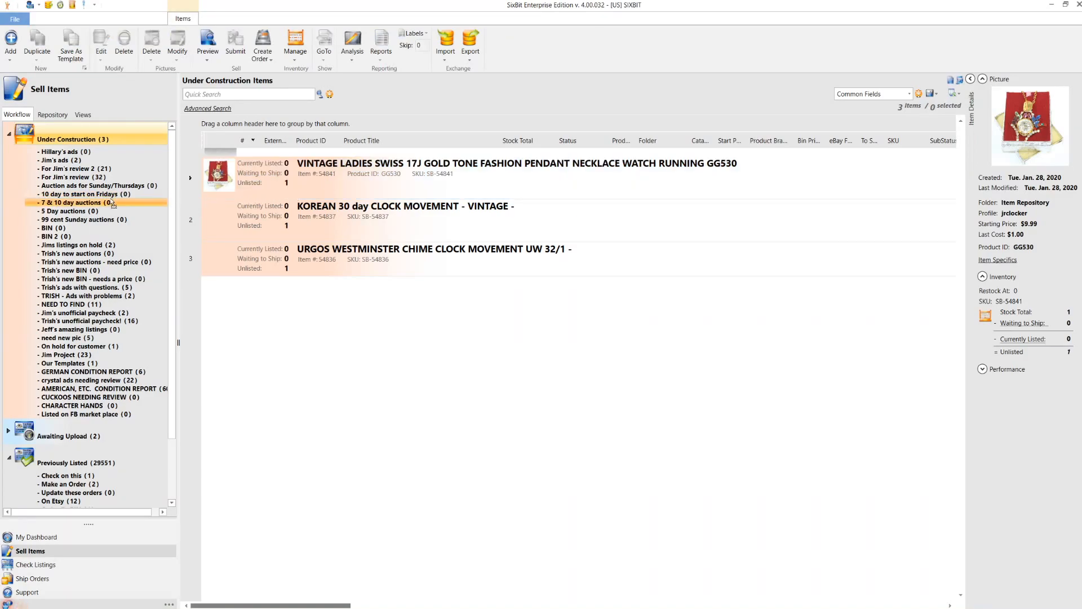